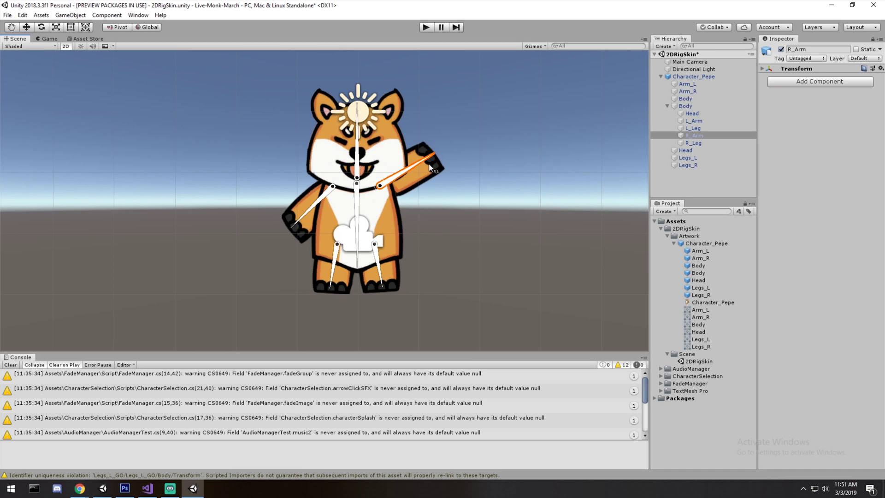
# Undo the R_Arm rotation so the right arm rests, then select the L_Arm bone.
pyautogui.hotkey('ctrl', 'z')
pyautogui.click(303, 218)
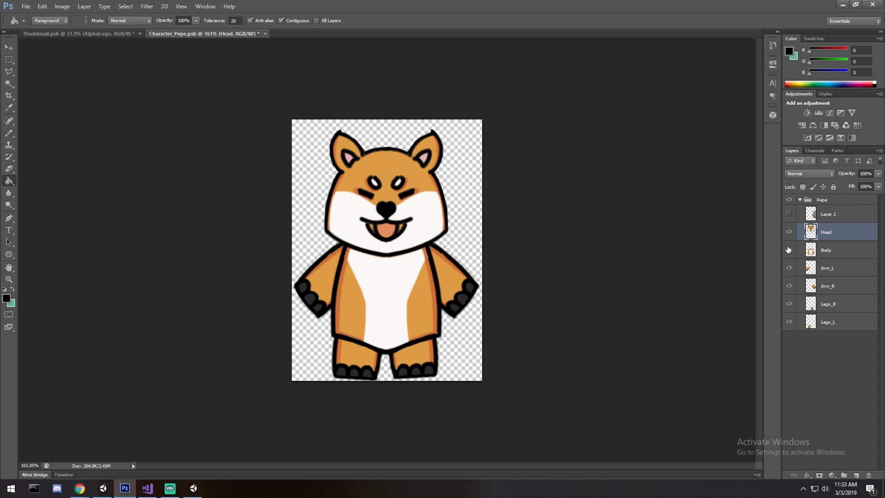
pyautogui.click(830, 250)
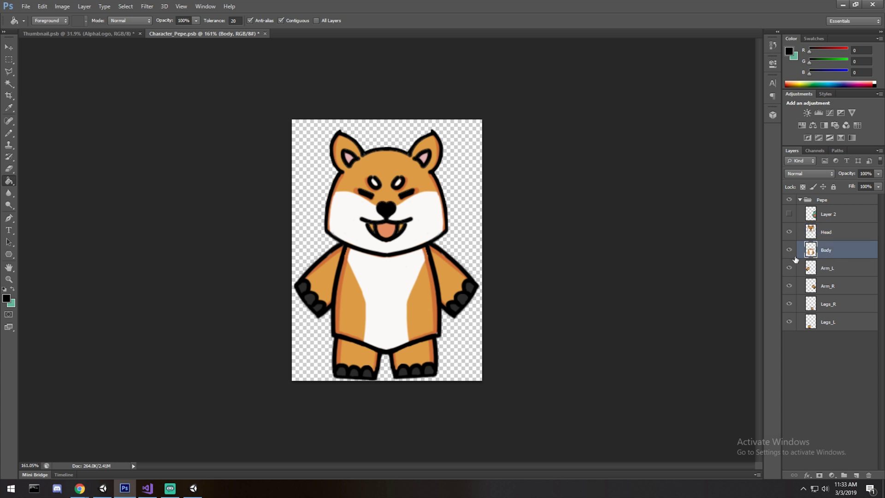
pyautogui.click(789, 250)
pyautogui.click(790, 269)
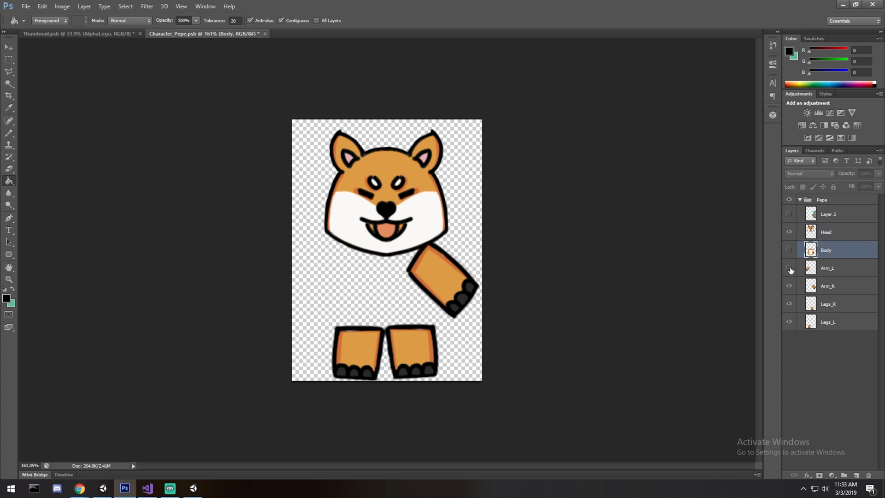
pyautogui.click(790, 269)
pyautogui.click(789, 251)
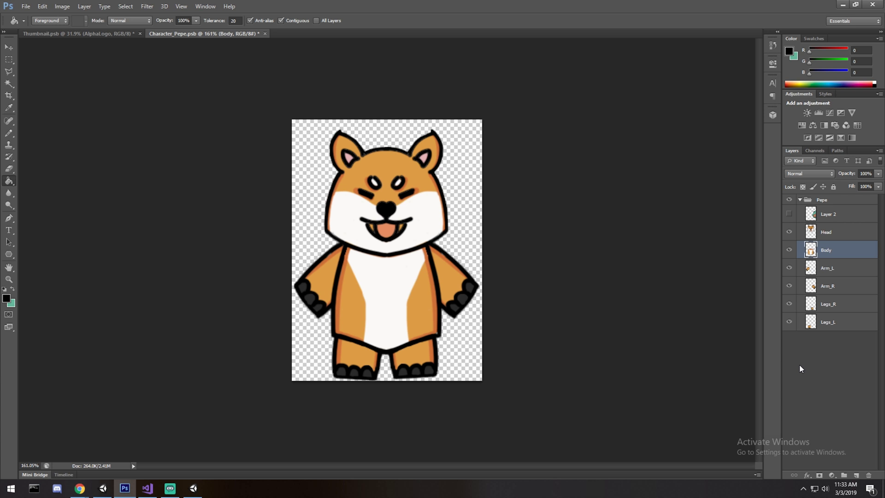
pyautogui.click(850, 235)
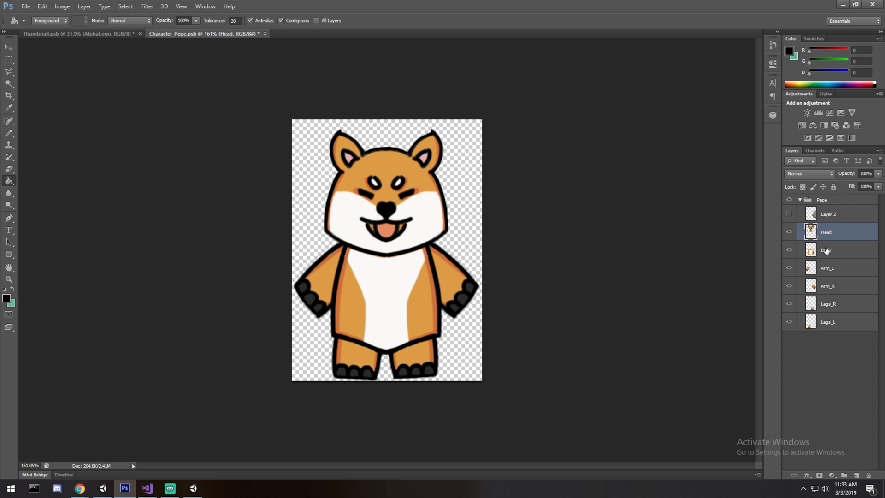
pyautogui.click(826, 250)
pyautogui.click(829, 268)
pyautogui.click(833, 287)
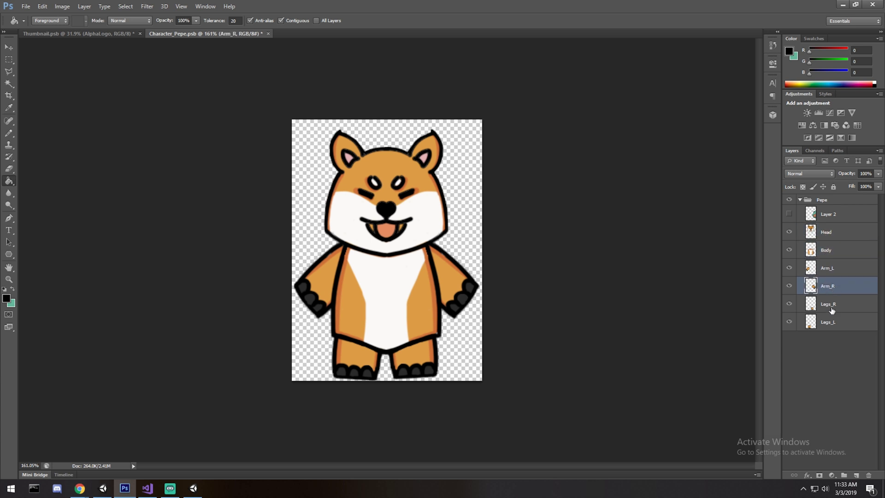
pyautogui.click(789, 322)
pyautogui.click(789, 322)
pyautogui.click(26, 6)
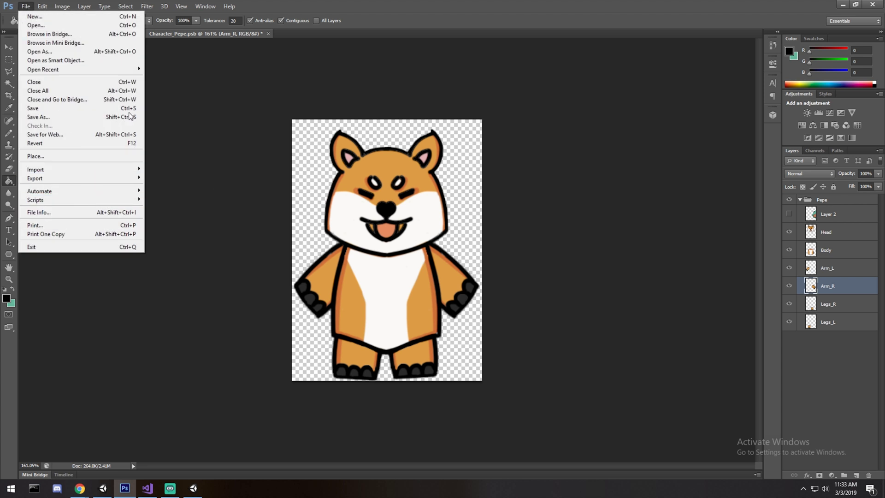
# Confirm Character_Pepe saves as Large Document Format (*.PSB) in Artwork, then close Save As without saving.
pyautogui.click(65, 117)
pyautogui.click(456, 244)
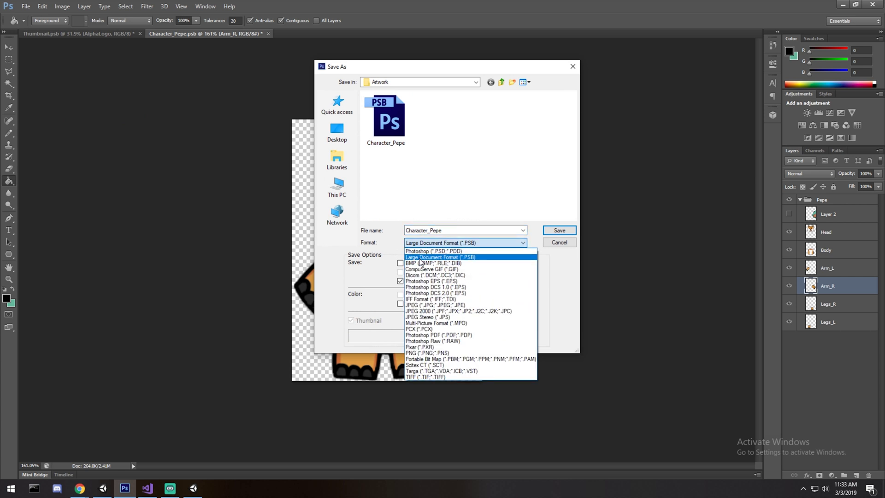
pyautogui.press('Escape')
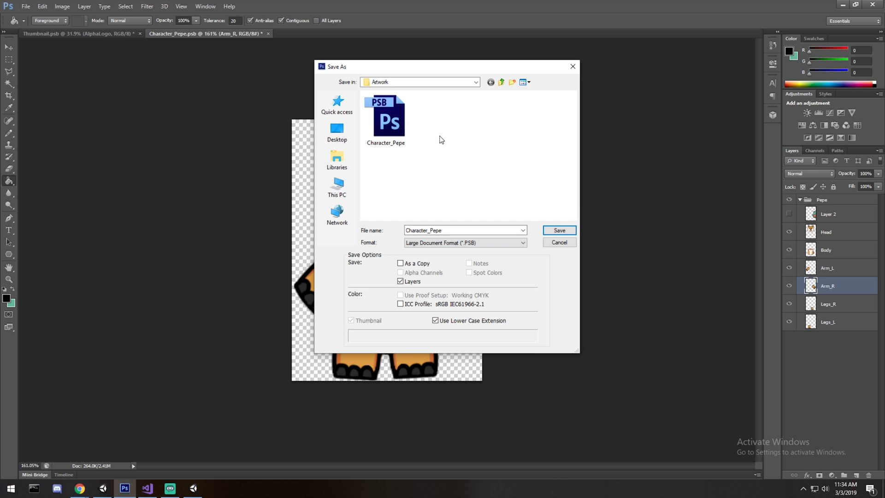
pyautogui.click(573, 68)
# Back in Unity, select Character_Pepe in the Assets > 2DRigSkin > Artwork folder.
pyautogui.hotkey('alt', 'Tab')
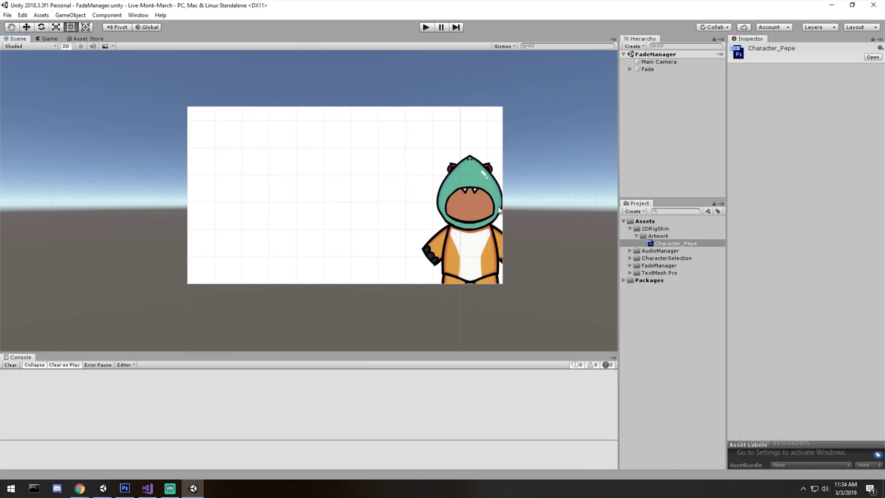
pyautogui.click(669, 243)
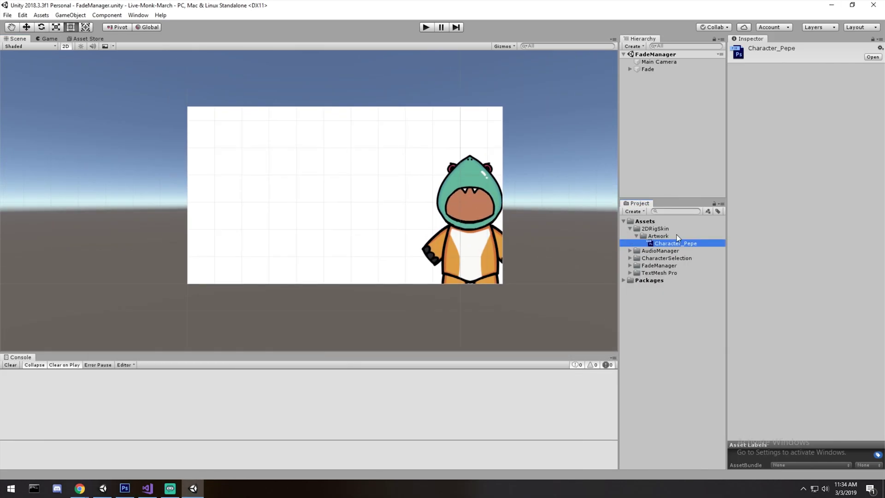
pyautogui.scroll(2, 538, 257)
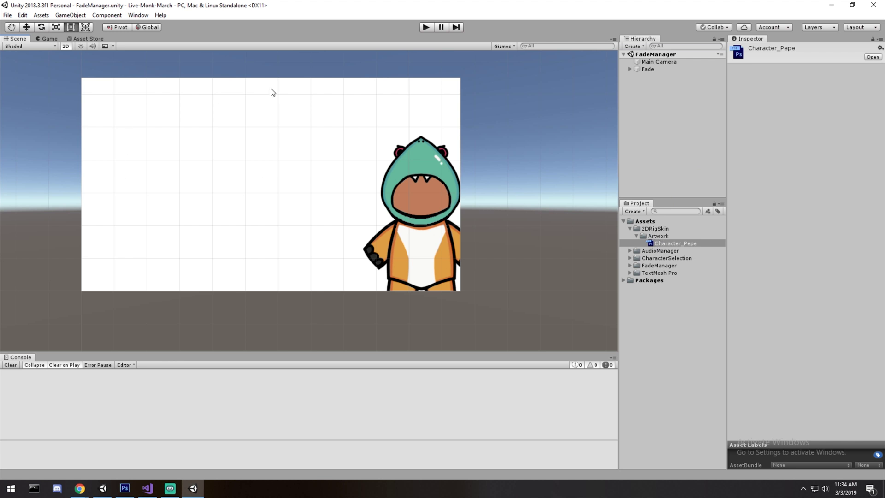
# Enable Show preview packages in the Package Manager and view the 2D Animation package.
pyautogui.click(138, 15)
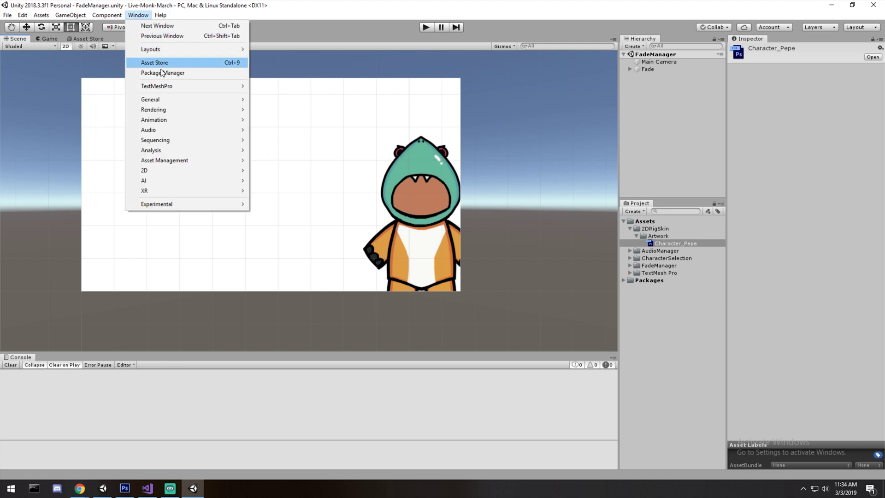
pyautogui.click(163, 73)
pyautogui.moveTo(296, 123); pyautogui.dragTo(377, 95)
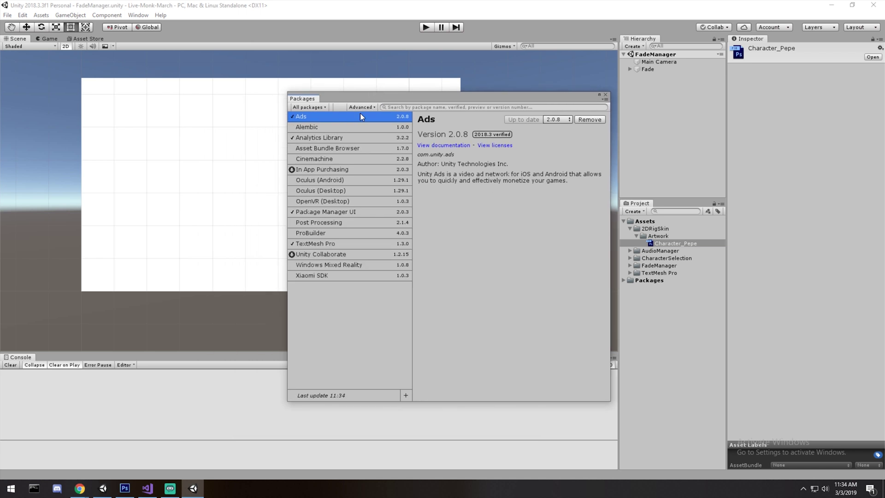
pyautogui.click(361, 107)
pyautogui.click(375, 112)
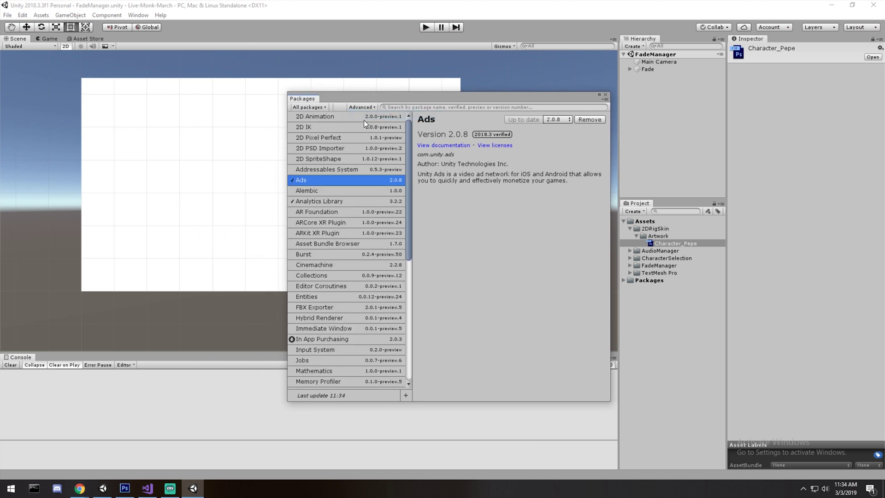
pyautogui.click(326, 117)
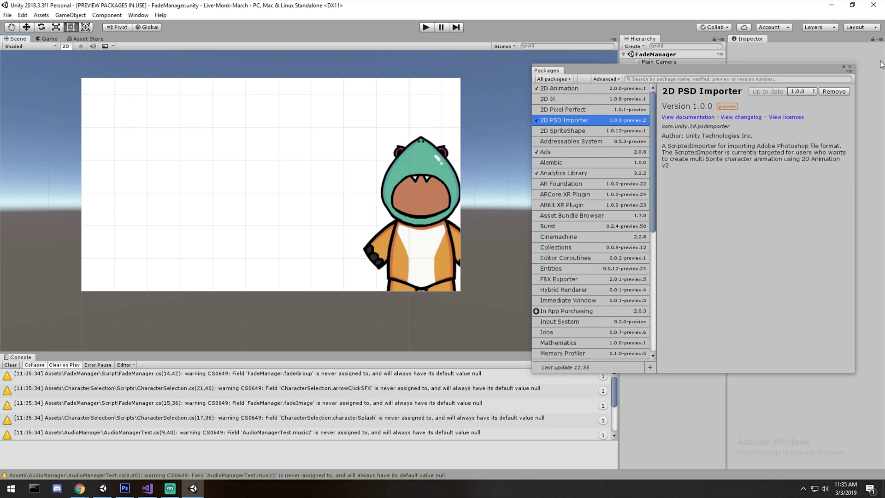
# Preview Character_Pepe's Arm_L and Arm_R sprites, then drag the character into the 2DRigSkin scene.
pyautogui.click(850, 68)
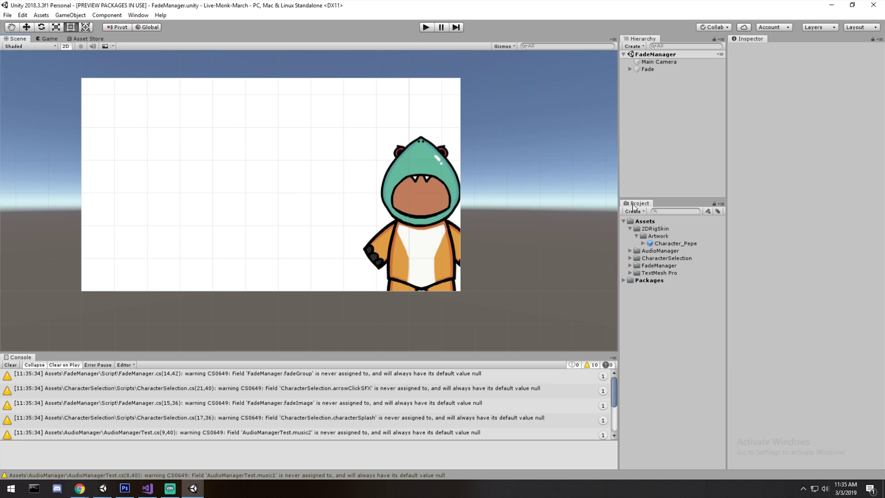
pyautogui.click(680, 243)
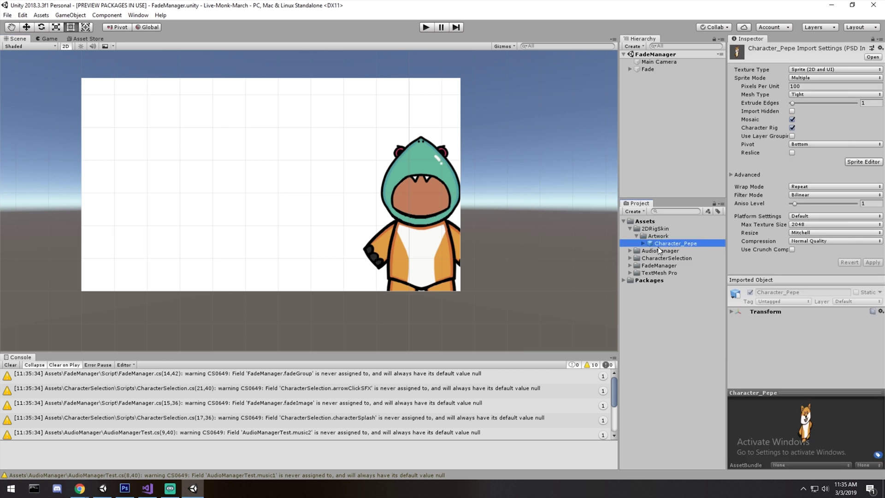
pyautogui.click(643, 243)
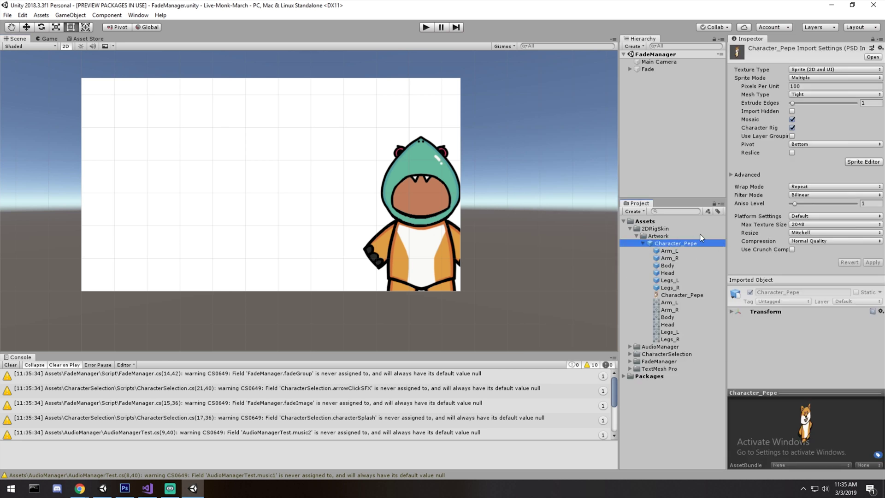
pyautogui.press('Down')
pyautogui.press('Down')
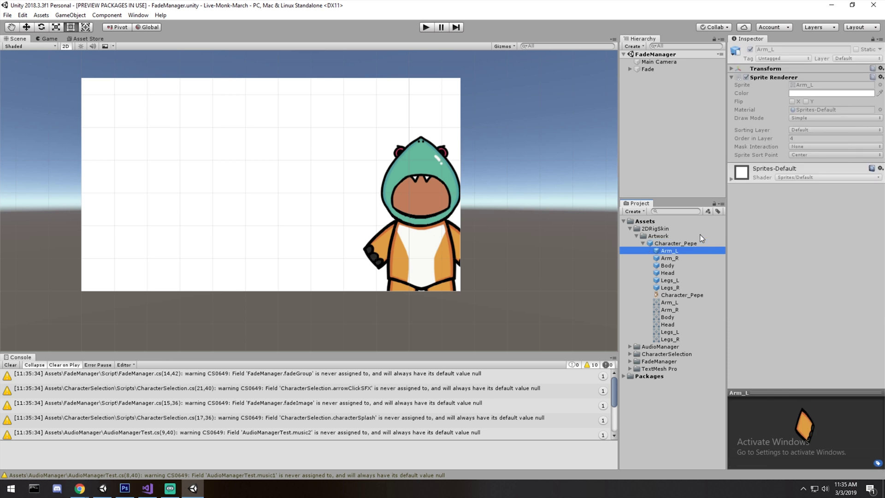
pyautogui.moveTo(757, 389); pyautogui.dragTo(757, 236)
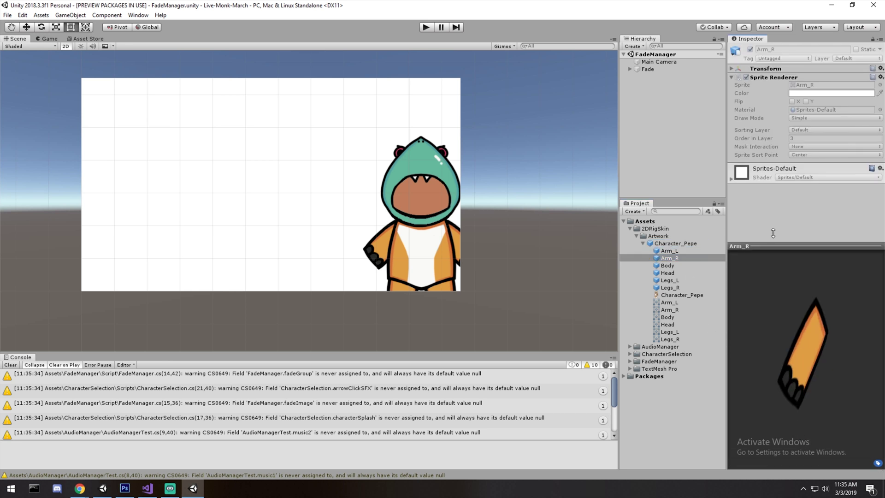
pyautogui.moveTo(726, 303); pyautogui.dragTo(616, 303)
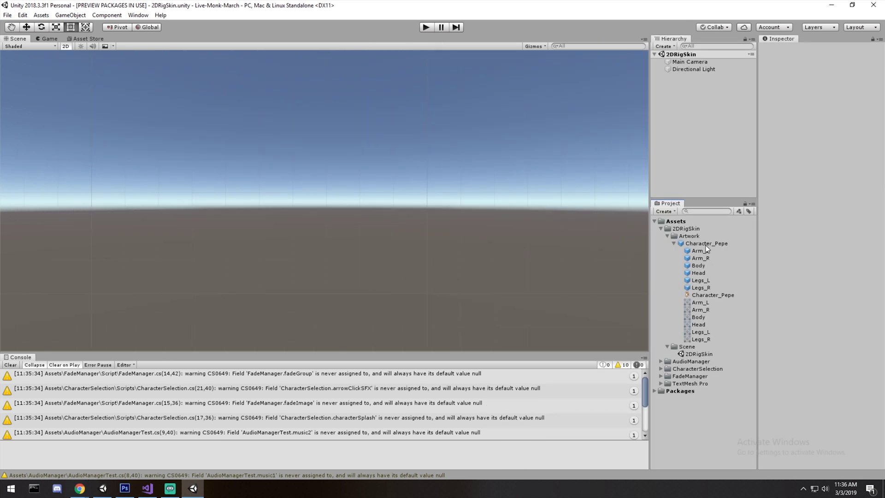
pyautogui.moveTo(705, 245); pyautogui.dragTo(696, 79)
# Frame Character_Pepe in the Scene view, trying a move and rotation, then undoing it.
pyautogui.scroll(-1, 378, 166)
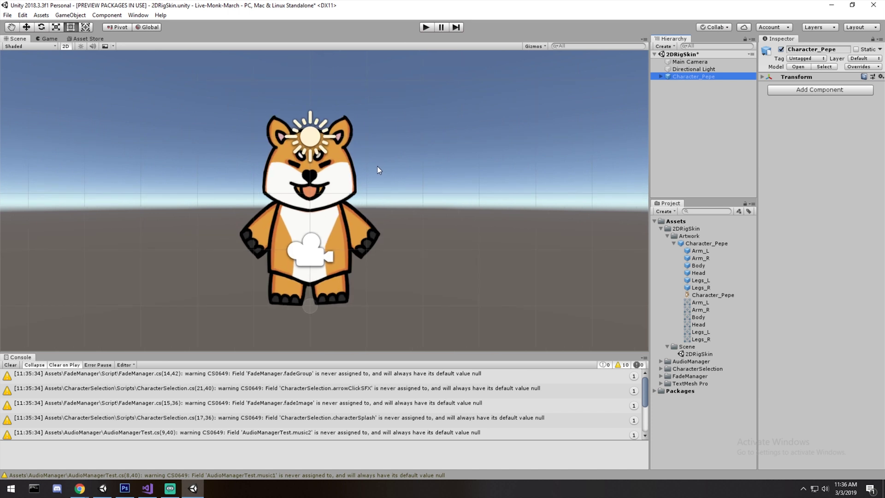
pyautogui.moveTo(377, 166); pyautogui.dragTo(403, 155, button='middle')
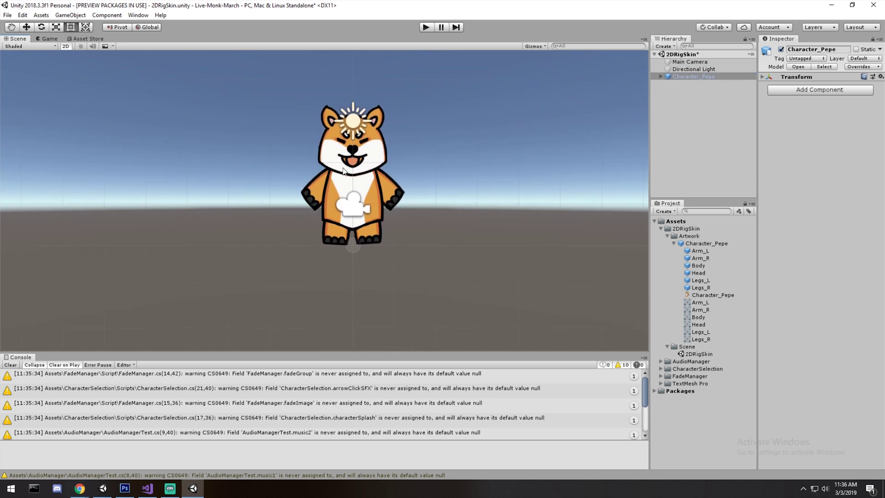
pyautogui.scroll(1, 363, 195)
pyautogui.press('w')
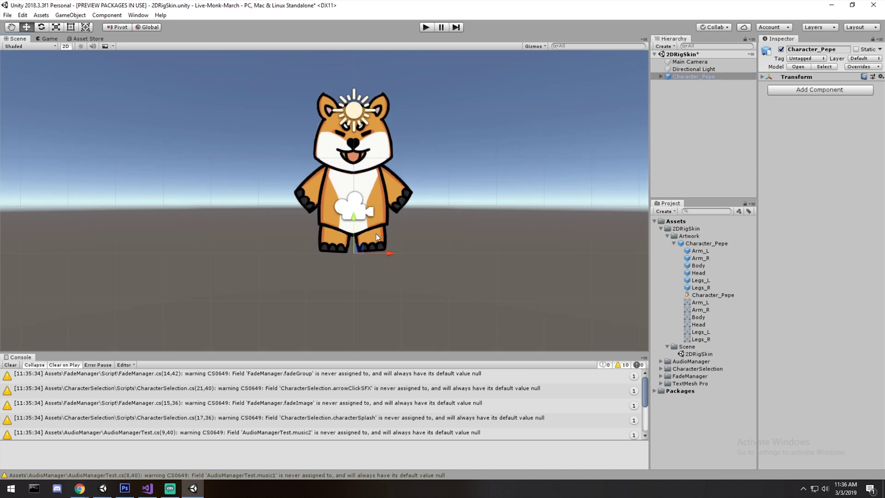
pyautogui.press('e')
pyautogui.moveTo(386, 253); pyautogui.dragTo(287, 229)
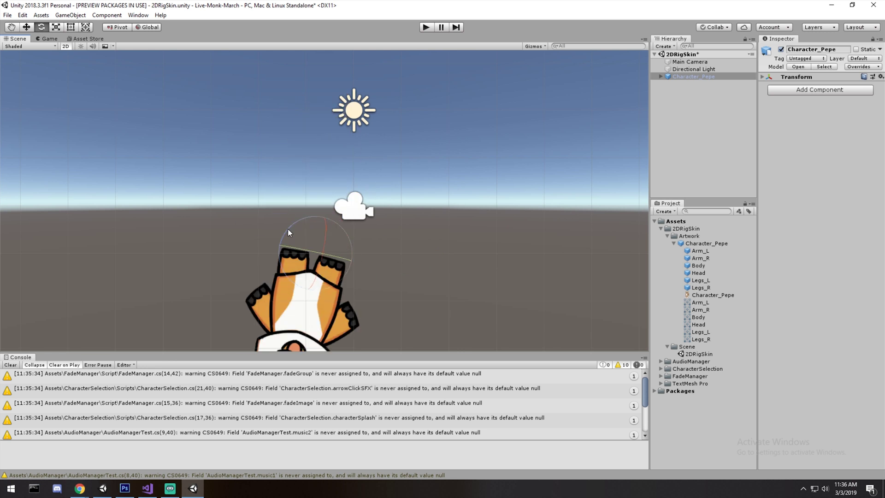
pyautogui.hotkey('ctrl', 'z')
pyautogui.hotkey('ctrl', 'z')
pyautogui.hotkey('ctrl', 'z')
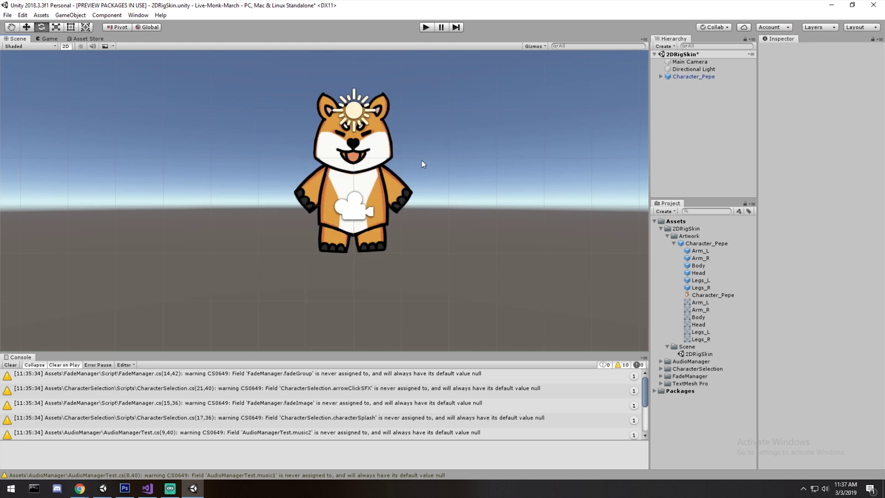
# Select Character_Pepe in the Hierarchy and Project window, then launch its Sprite Editor.
pyautogui.click(717, 75)
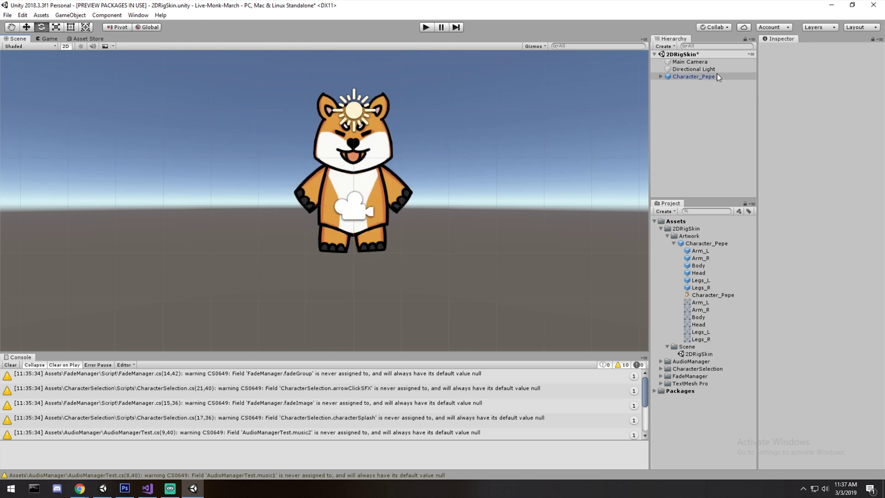
pyautogui.click(710, 87)
pyautogui.click(702, 76)
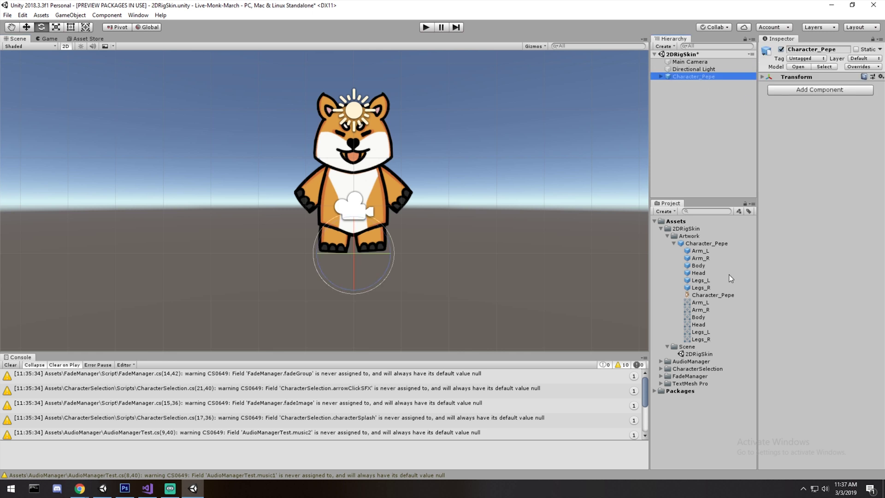
pyautogui.click(704, 243)
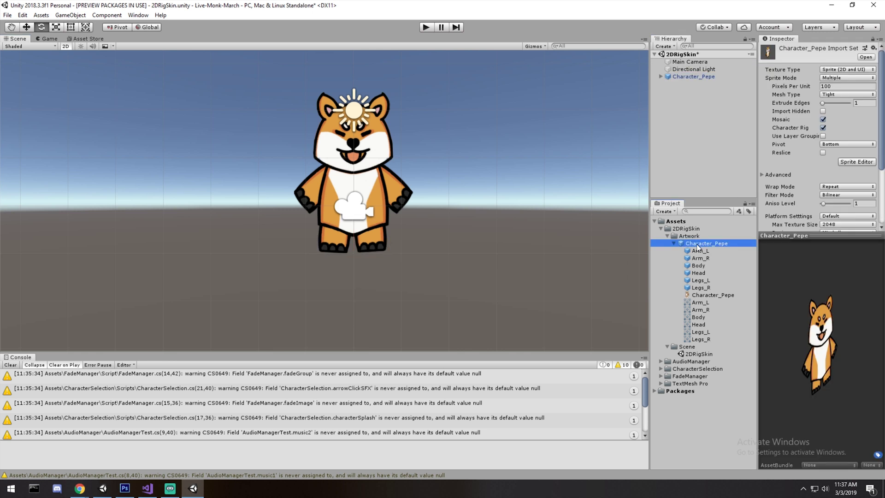
pyautogui.click(849, 162)
# Dock the Sprite Editor via Window > 2D and switch its mode to Skinning Editor.
pyautogui.click(138, 15)
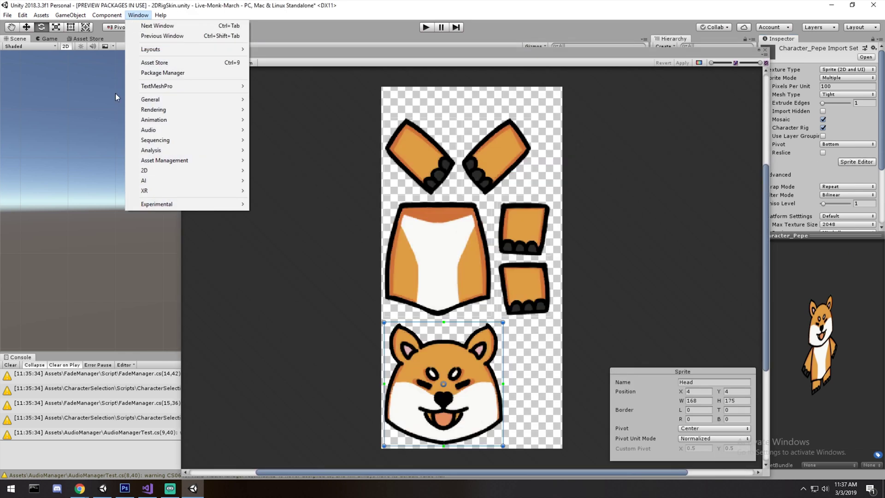
pyautogui.moveTo(173, 173)
pyautogui.click(291, 170)
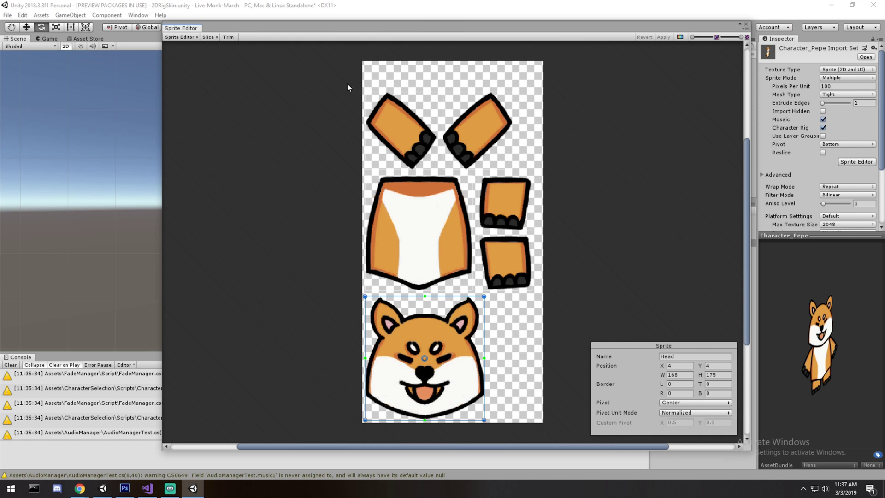
pyautogui.click(178, 38)
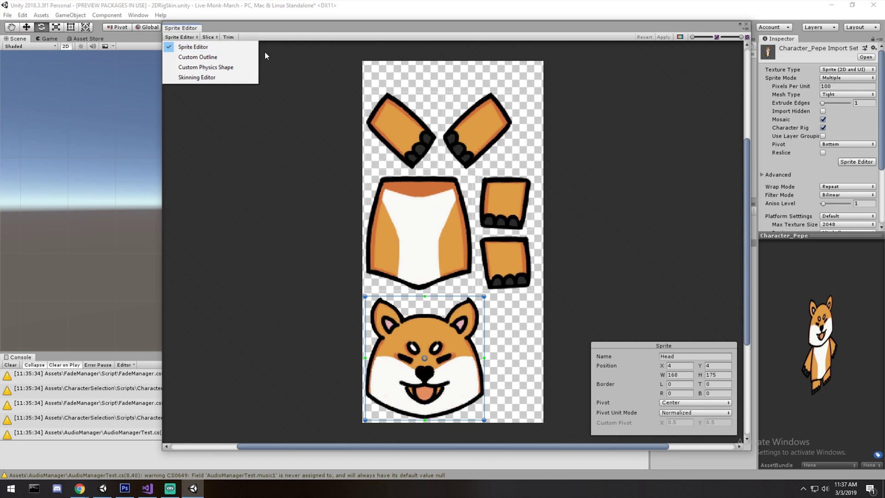
pyautogui.click(218, 77)
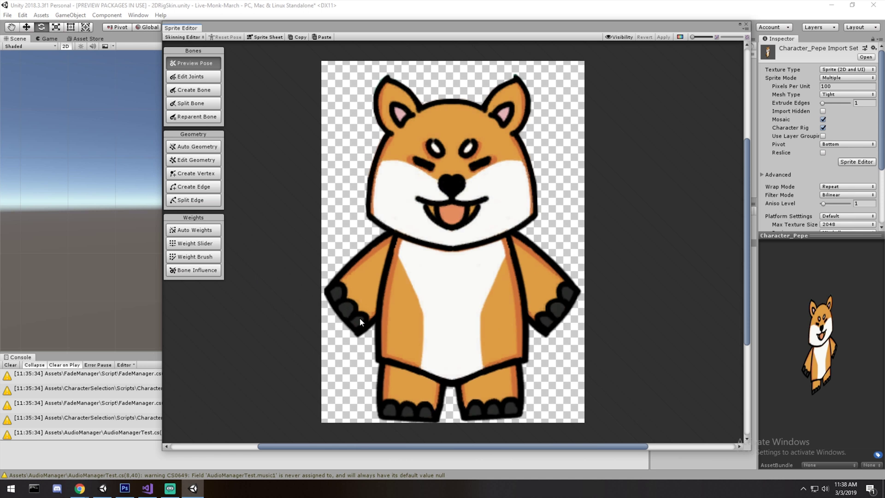
# Inspect the left arm, right arm, head and body sprites in the Skinning Editor.
pyautogui.click(356, 286)
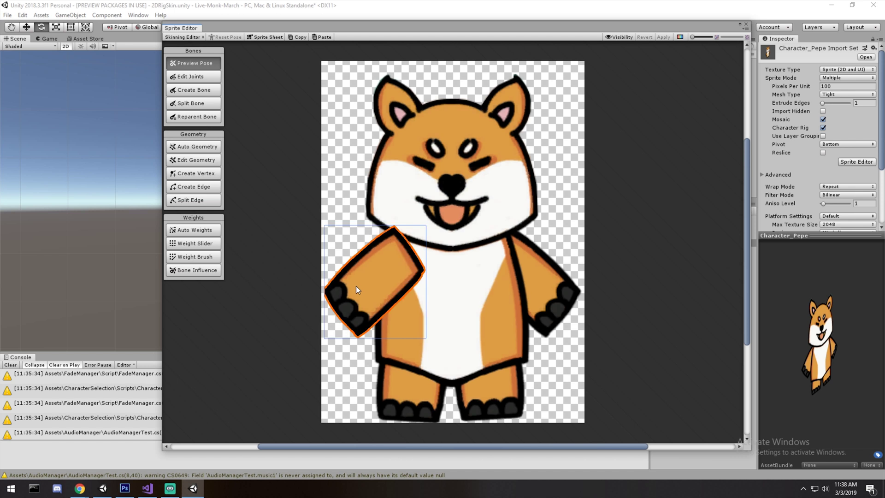
pyautogui.click(543, 269)
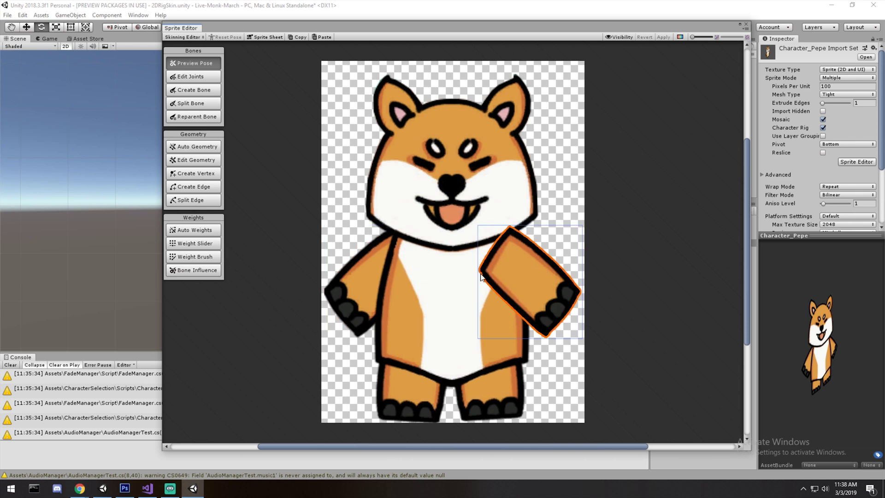
pyautogui.click(454, 245)
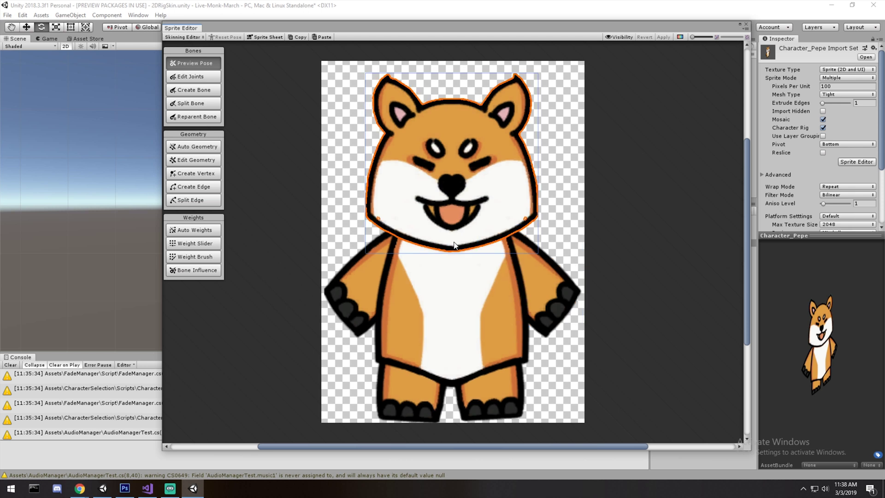
pyautogui.click(454, 242)
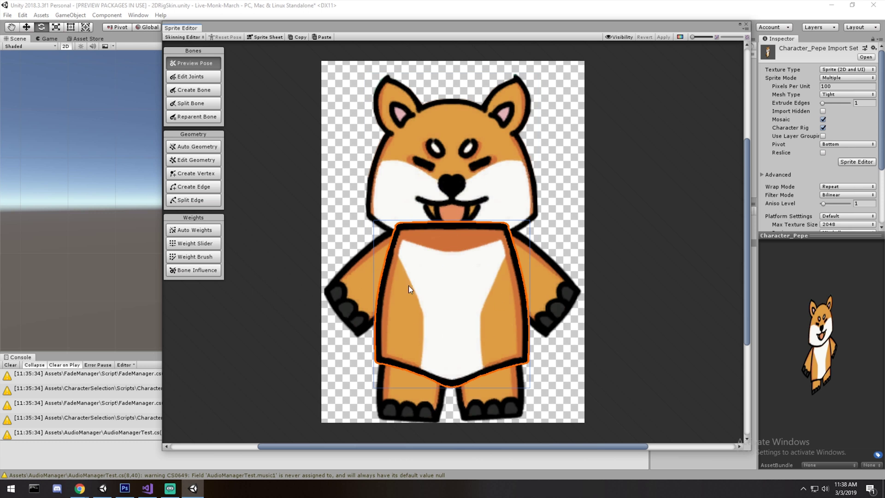
# Clear the selection, box-select the character, and pick Edit Joints > Create Bone.
pyautogui.click(577, 71)
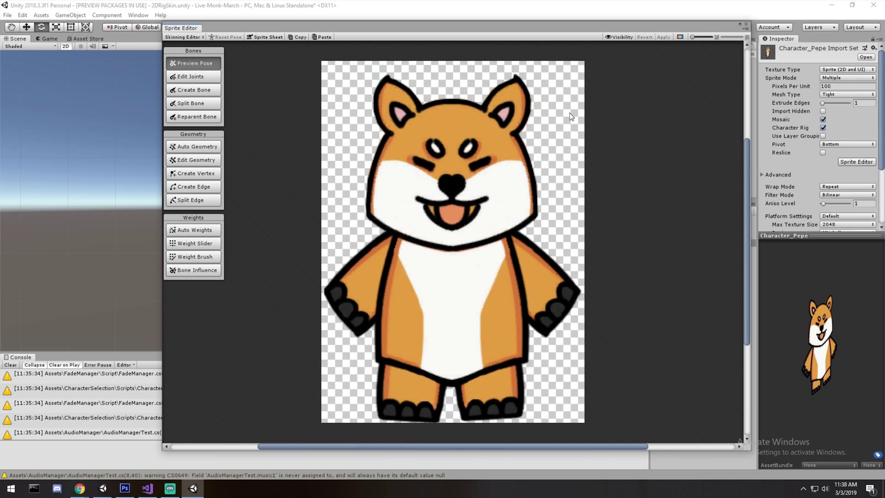
pyautogui.moveTo(588, 82); pyautogui.dragTo(361, 313)
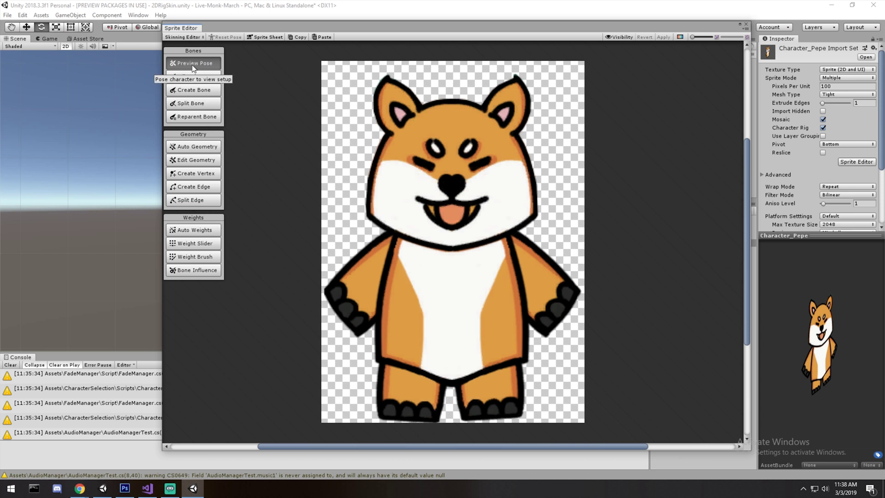
pyautogui.click(202, 78)
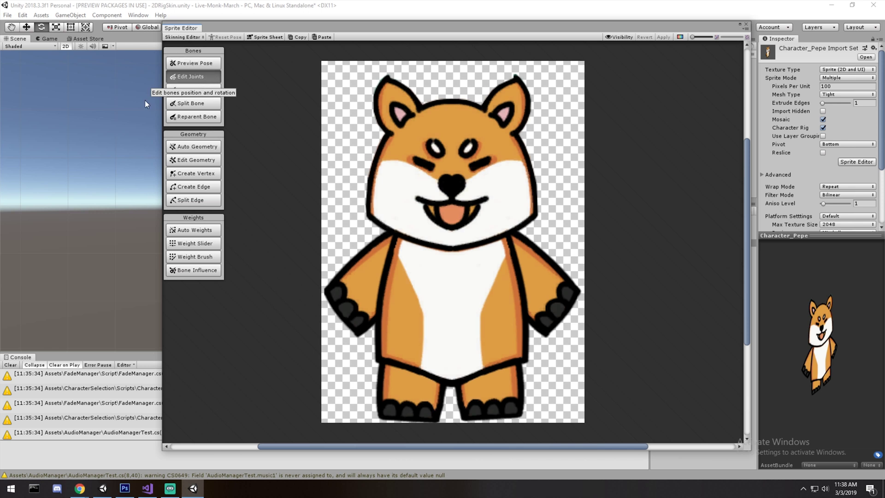
pyautogui.click(189, 90)
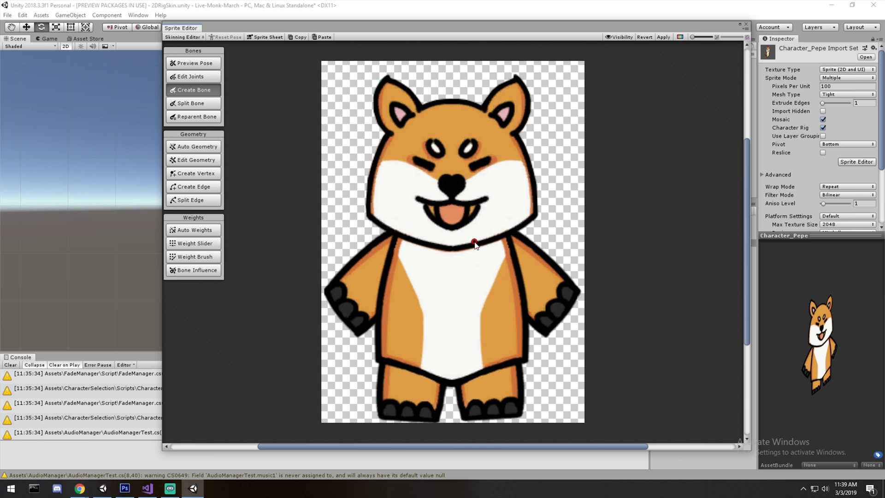
# Draw the spine bone from neck to crotch and a shoulder-to-hand bone for each arm.
pyautogui.click(451, 236)
pyautogui.click(452, 377)
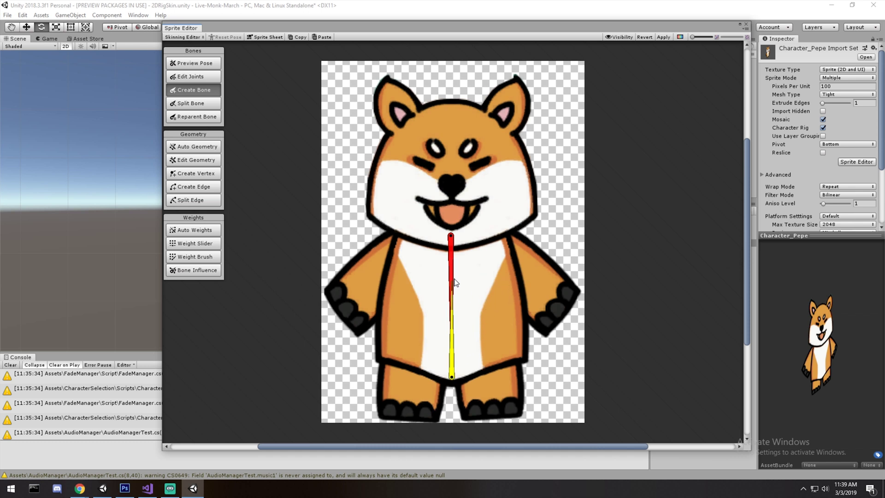
pyautogui.rightClick(489, 291)
pyautogui.click(491, 239)
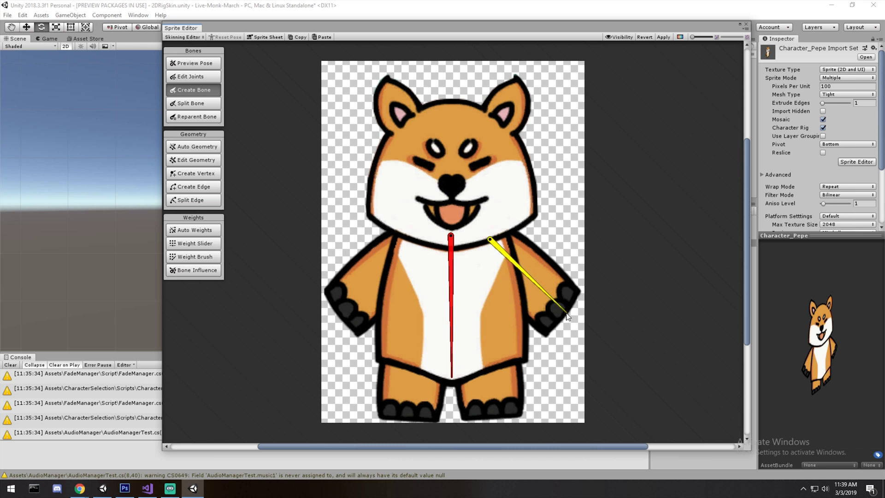
pyautogui.click(566, 312)
pyautogui.rightClick(496, 293)
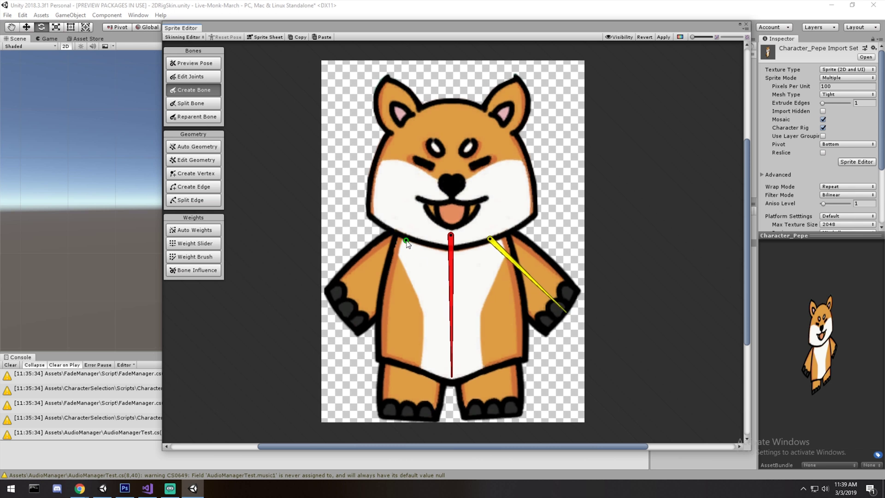
pyautogui.click(410, 240)
pyautogui.click(338, 311)
pyautogui.rightClick(339, 315)
# Draw a bone down each leg from hip to foot.
pyautogui.click(418, 339)
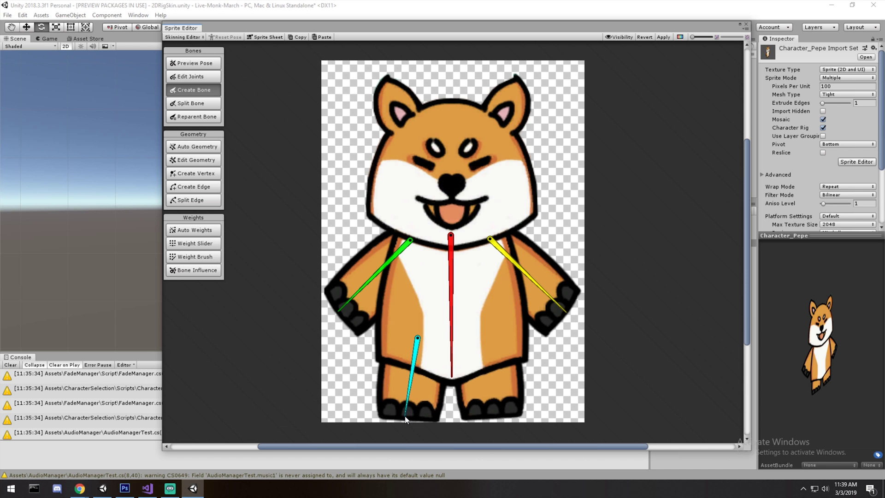
pyautogui.click(405, 416)
pyautogui.rightClick(449, 392)
pyautogui.click(481, 338)
pyautogui.click(494, 415)
pyautogui.rightClick(495, 417)
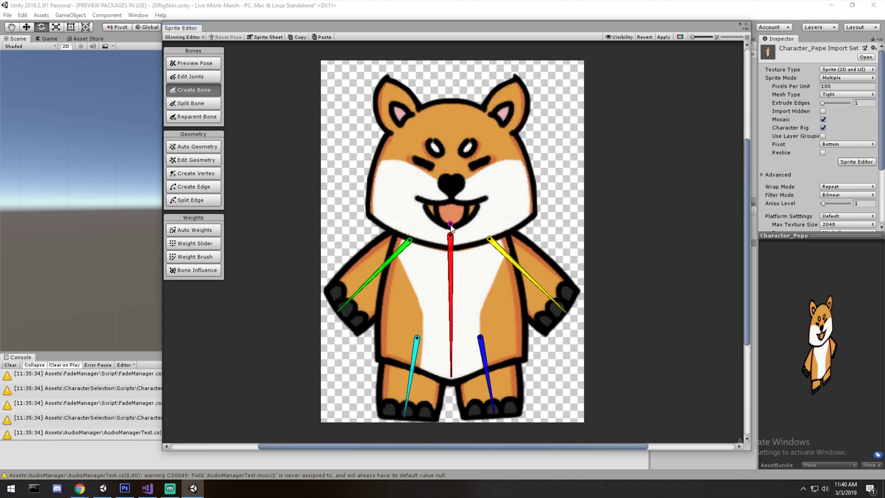
# Draw the head bone from the spine's root up to the top of the head.
pyautogui.click(450, 227)
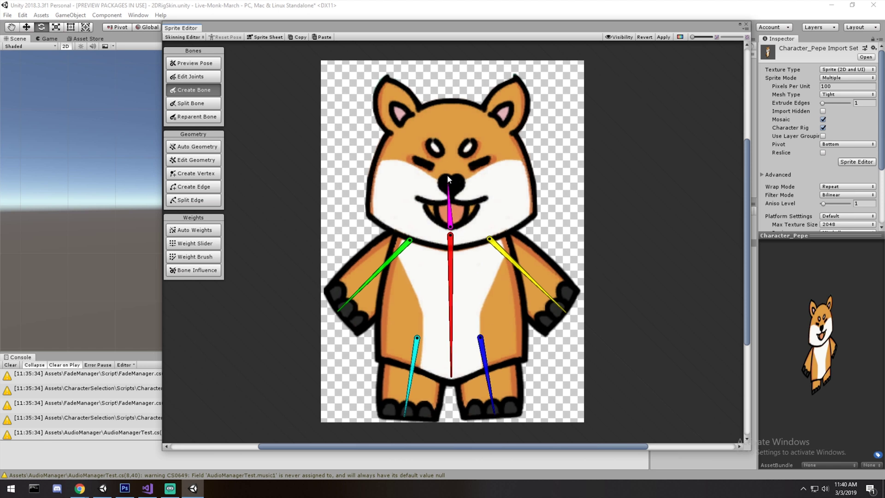
pyautogui.rightClick(450, 103)
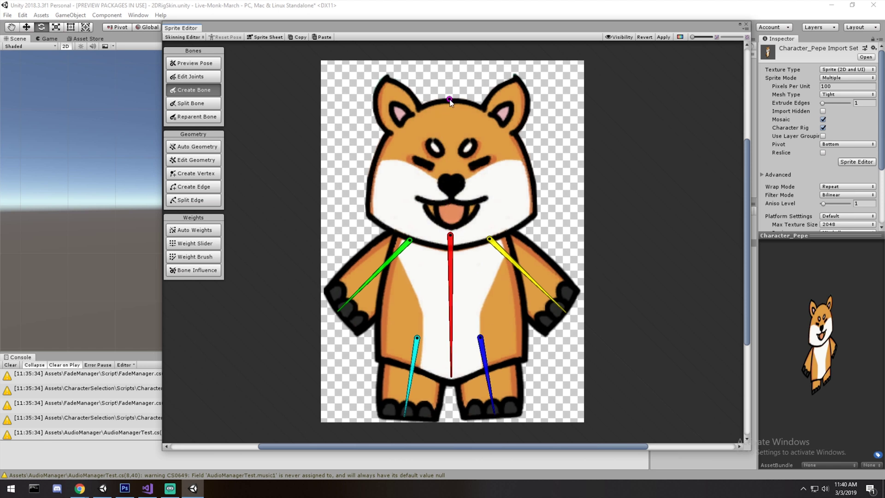
pyautogui.click(451, 227)
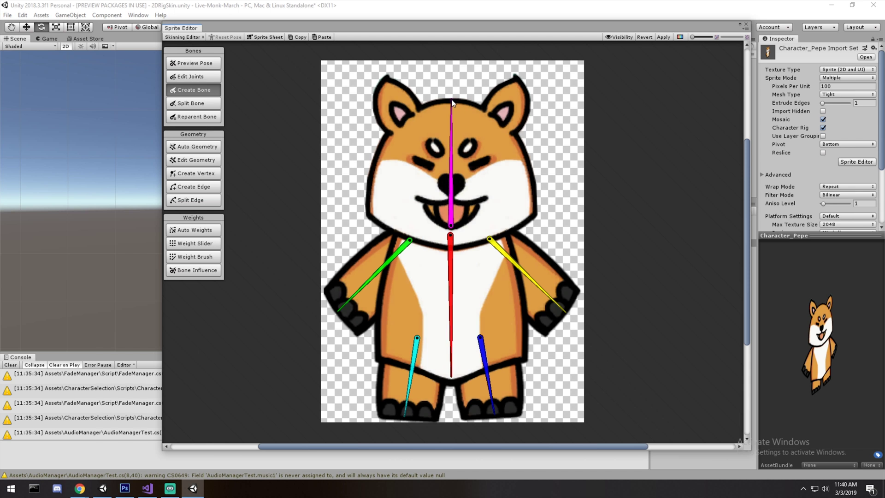
pyautogui.click(451, 99)
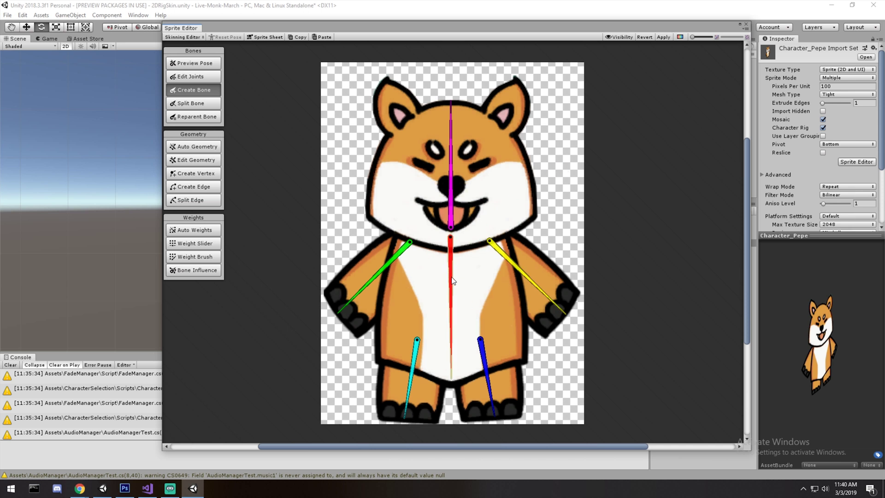
# Try a three-bone ear chain on the face, then undo it.
pyautogui.click(482, 187)
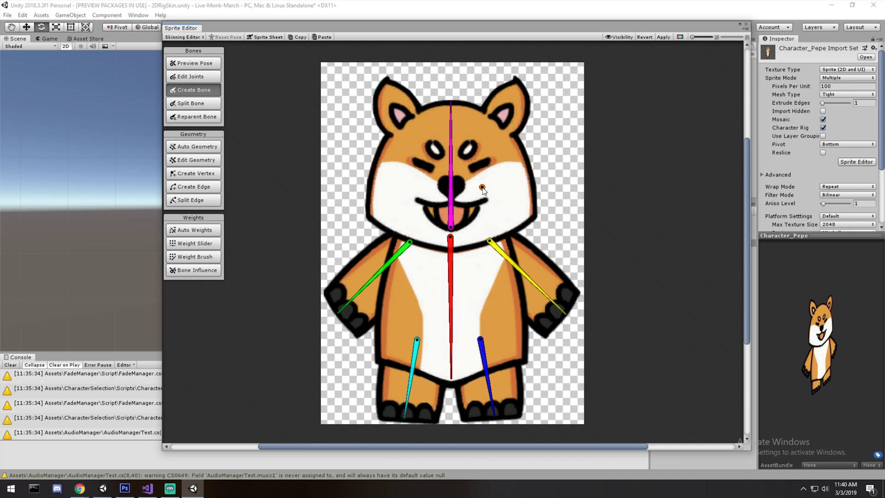
pyautogui.click(559, 132)
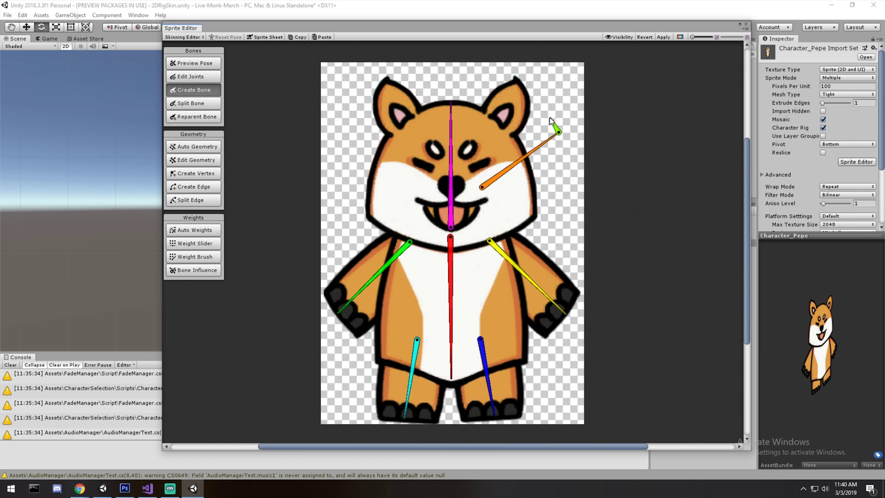
pyautogui.click(479, 80)
pyautogui.click(346, 111)
pyautogui.rightClick(346, 111)
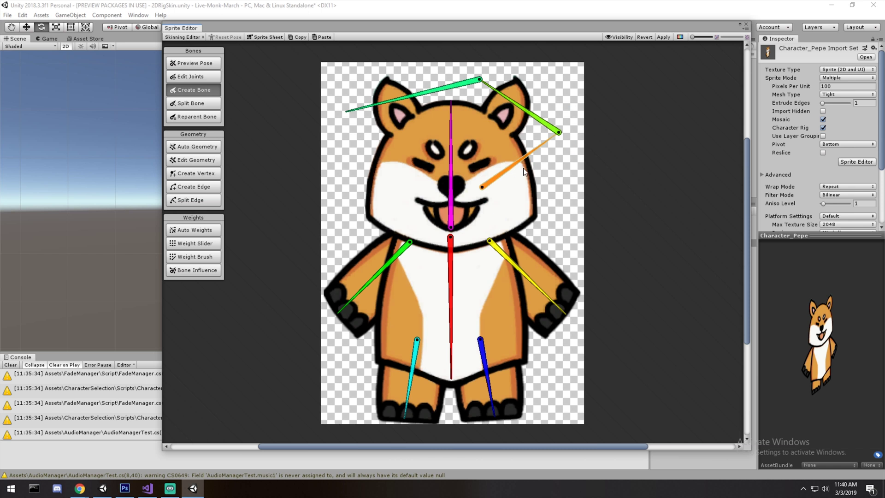
pyautogui.hotkey('ctrl', 'z')
pyautogui.hotkey('ctrl', 'z')
pyautogui.hotkey('ctrl', 'z')
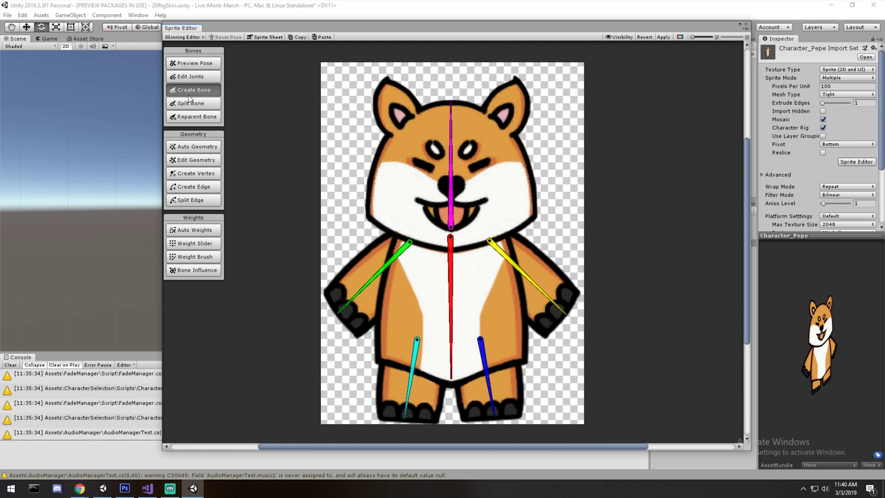
# In the Reparent Bone list, select bone_2 through bone_6 and drop them onto bone_1.
pyautogui.click(186, 117)
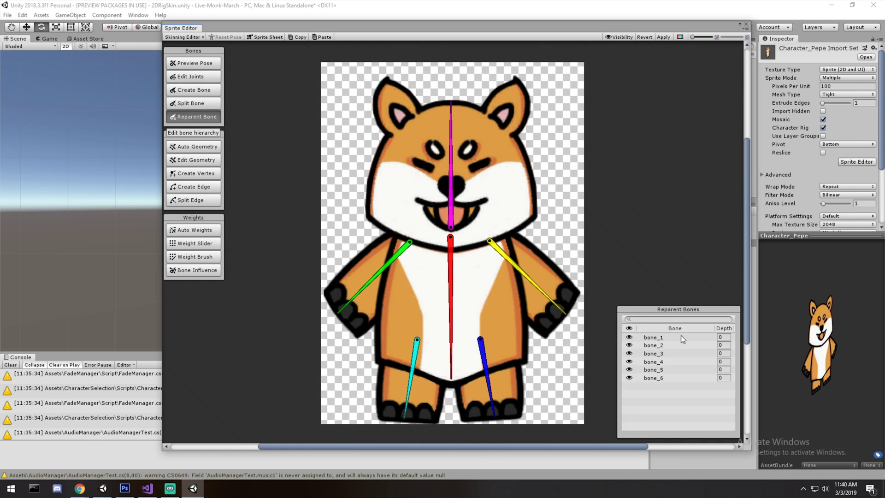
pyautogui.click(654, 345)
pyautogui.keyDown('shift'); pyautogui.click(658, 378); pyautogui.keyUp('shift')
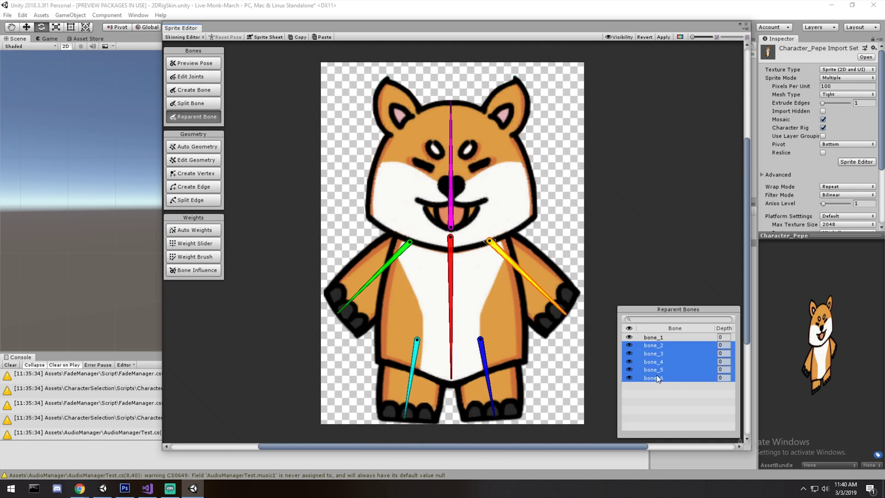
pyautogui.moveTo(655, 350); pyautogui.dragTo(663, 338)
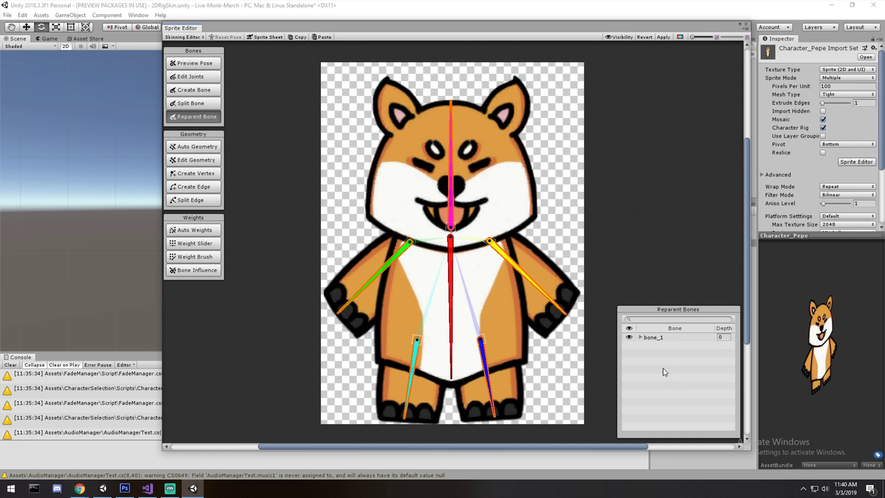
# In Preview Pose, rotate the whole skeleton and swing the right arm, undoing each test.
pyautogui.click(199, 65)
pyautogui.moveTo(449, 249); pyautogui.dragTo(497, 301)
pyautogui.hotkey('ctrl', 'z')
pyautogui.hotkey('ctrl', 'z')
pyautogui.hotkey('ctrl', 'z')
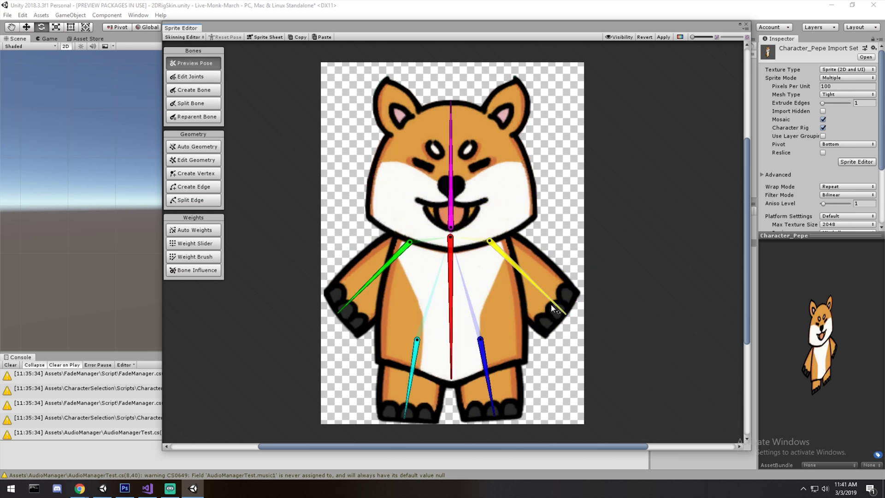
pyautogui.moveTo(551, 304); pyautogui.dragTo(547, 275)
pyautogui.hotkey('ctrl', 'z')
pyautogui.hotkey('ctrl', 'z')
pyautogui.moveTo(493, 244)
pyautogui.mouseDown()
pyautogui.moveTo(497, 187)
pyautogui.moveTo(507, 240)
pyautogui.mouseUp()
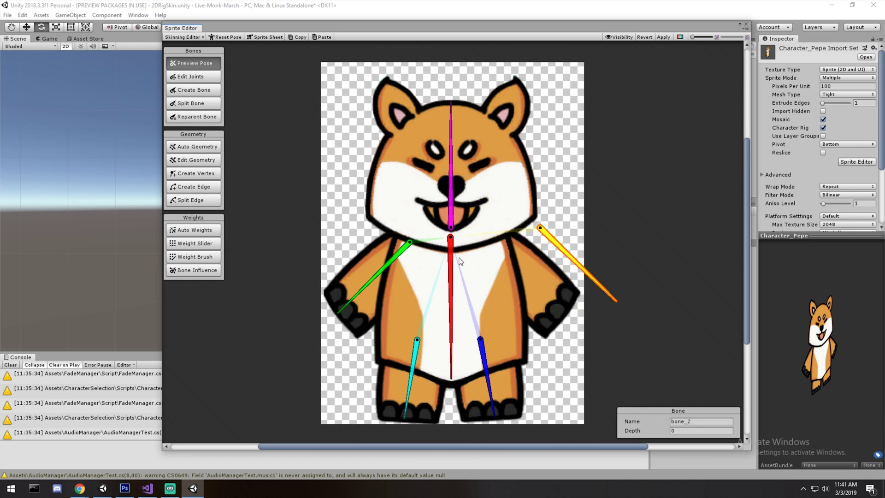
pyautogui.hotkey('ctrl', 'z')
# Sway the rig with body bone bone_1 and move the spine bone, undoing each test.
pyautogui.click(455, 237)
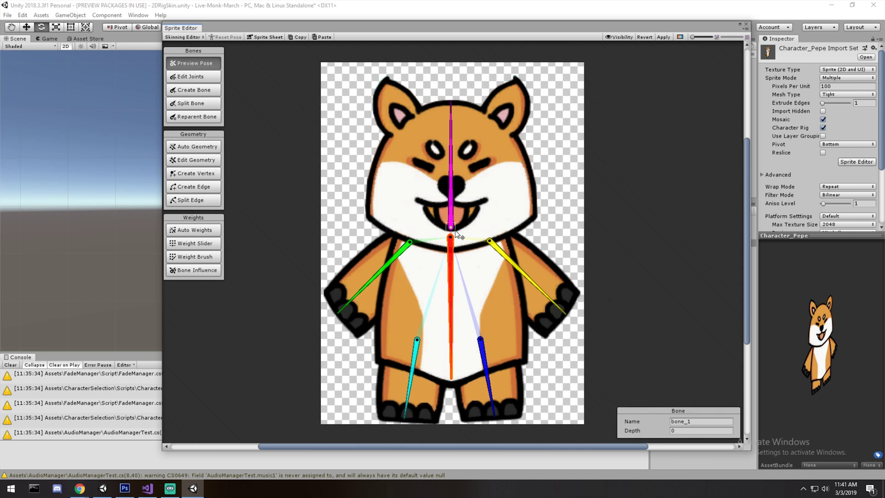
pyautogui.moveTo(456, 234)
pyautogui.mouseDown()
pyautogui.moveTo(432, 233)
pyautogui.moveTo(461, 240)
pyautogui.moveTo(454, 231)
pyautogui.mouseUp()
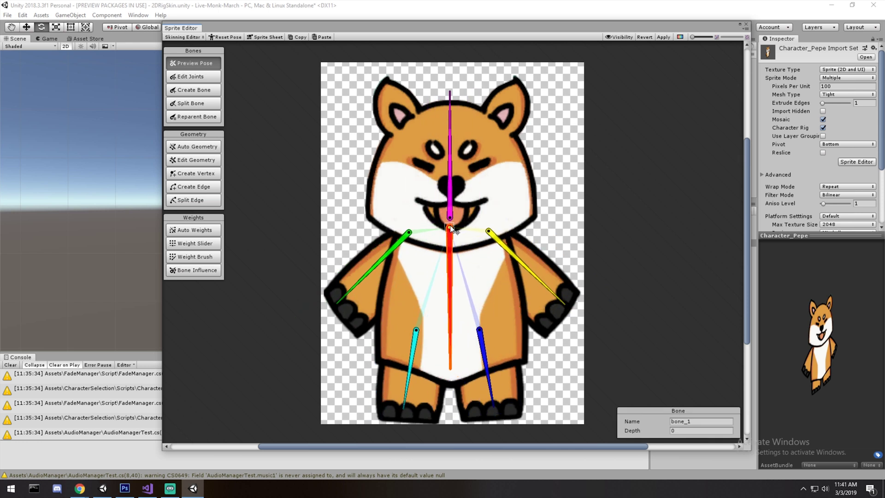
pyautogui.hotkey('ctrl', 'z')
pyautogui.hotkey('ctrl', 'z')
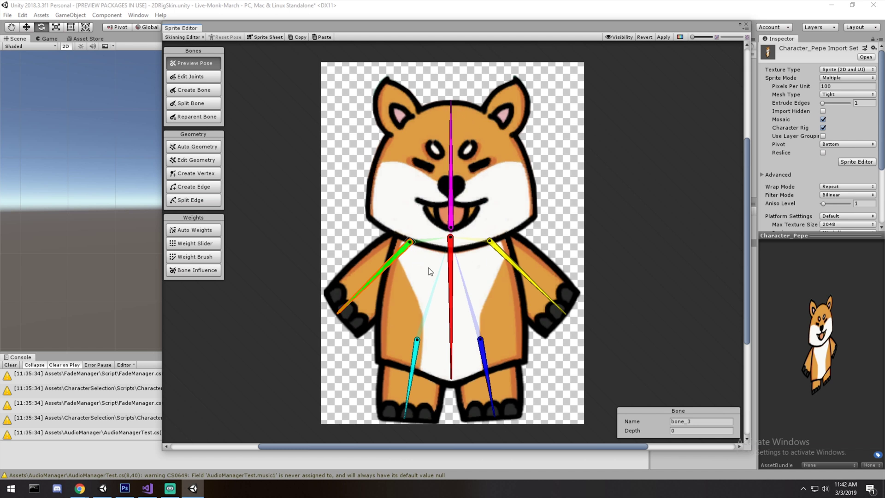
pyautogui.click(451, 346)
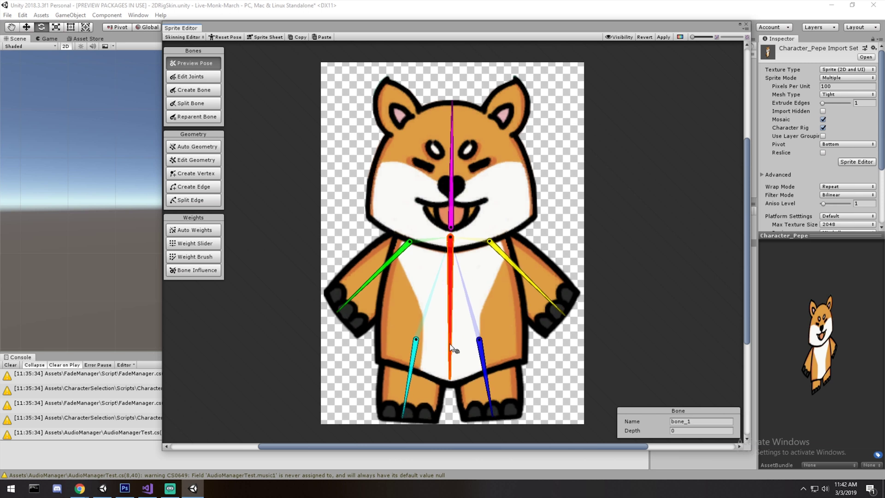
pyautogui.moveTo(455, 349); pyautogui.dragTo(448, 261)
pyautogui.hotkey('ctrl', 'z')
pyautogui.hotkey('ctrl', 'z')
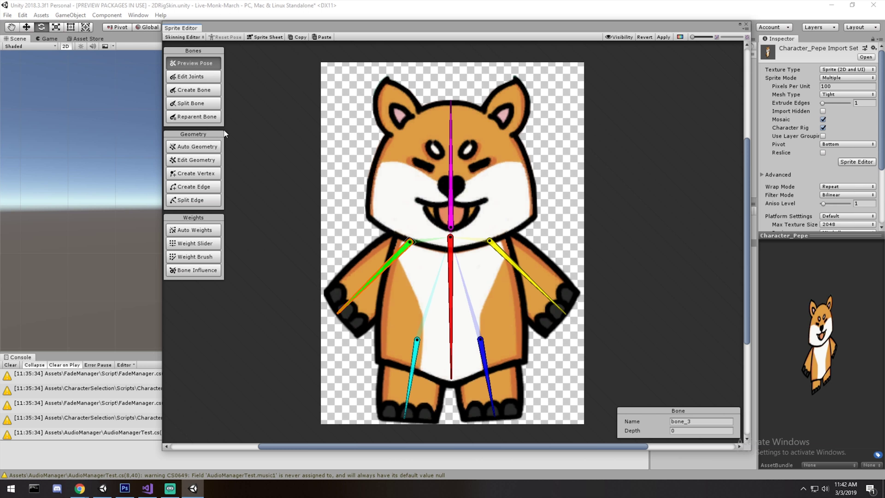
# Use Auto Geometry with Weights on to generate mesh and weights for all visible parts of Character_Pepe.
pyautogui.click(193, 148)
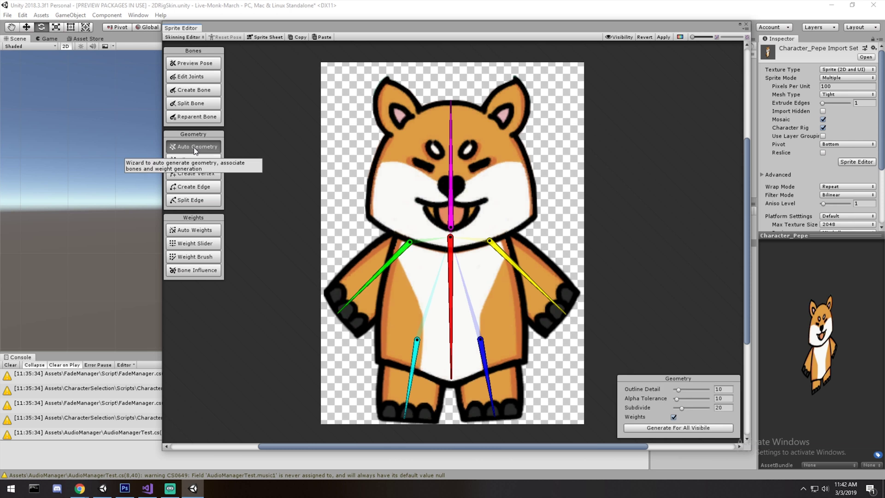
pyautogui.click(698, 428)
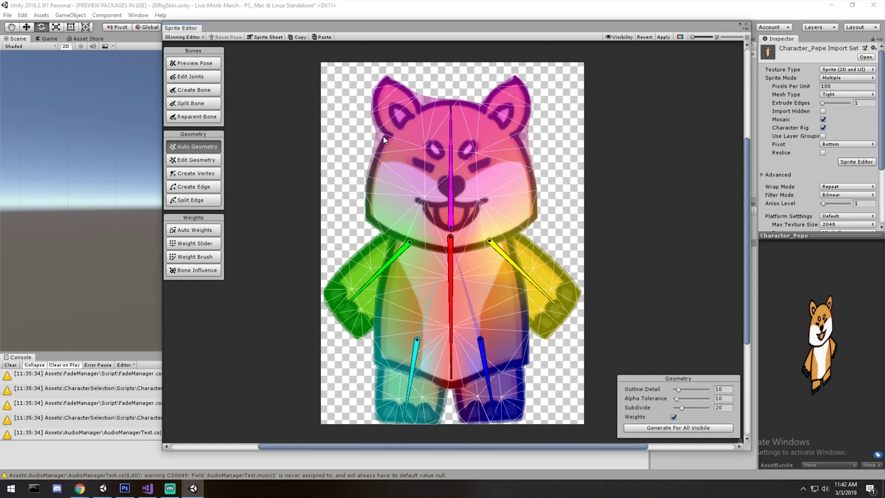
pyautogui.scroll(1, 372, 135)
pyautogui.scroll(2, 372, 135)
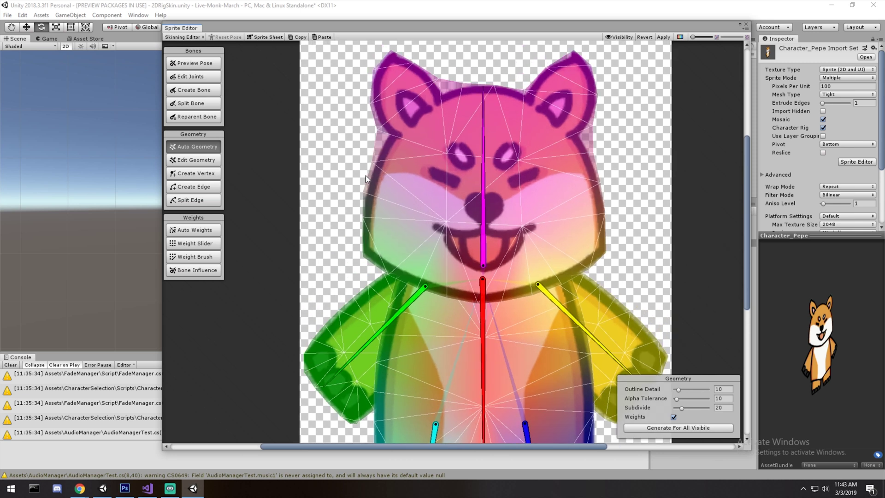
pyautogui.scroll(-2, 371, 201)
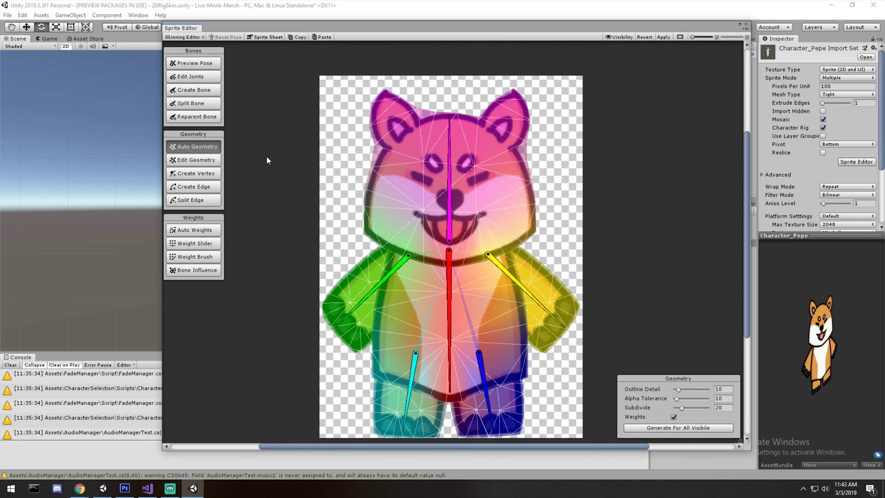
# Enter Edit Geometry and show the sprite against a black alpha background.
pyautogui.click(203, 162)
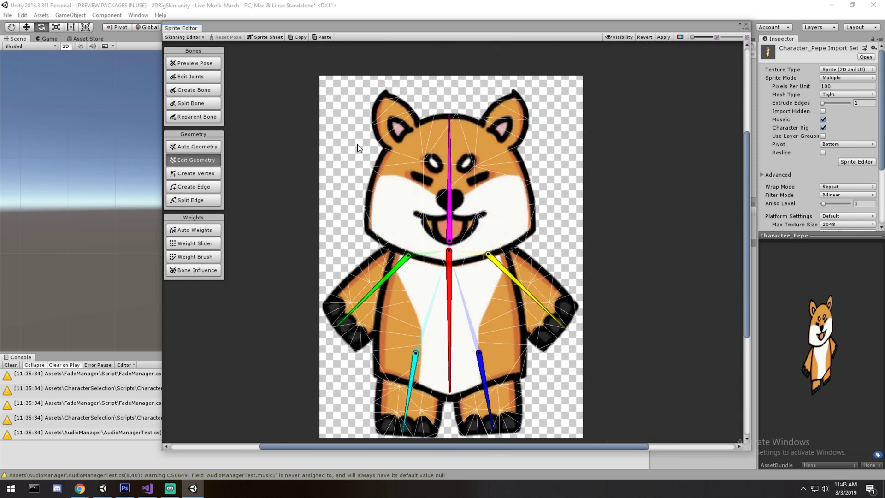
pyautogui.scroll(3, 590, 148)
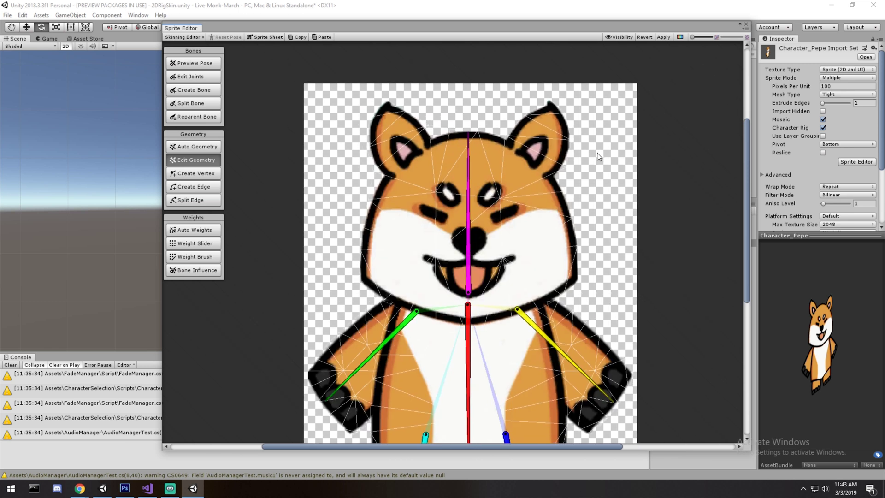
pyautogui.moveTo(592, 146); pyautogui.dragTo(600, 164, button='middle')
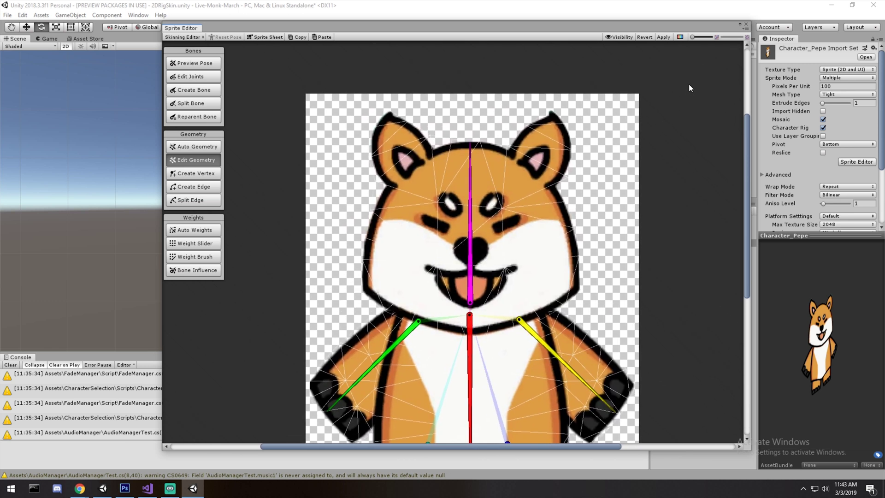
pyautogui.click(680, 37)
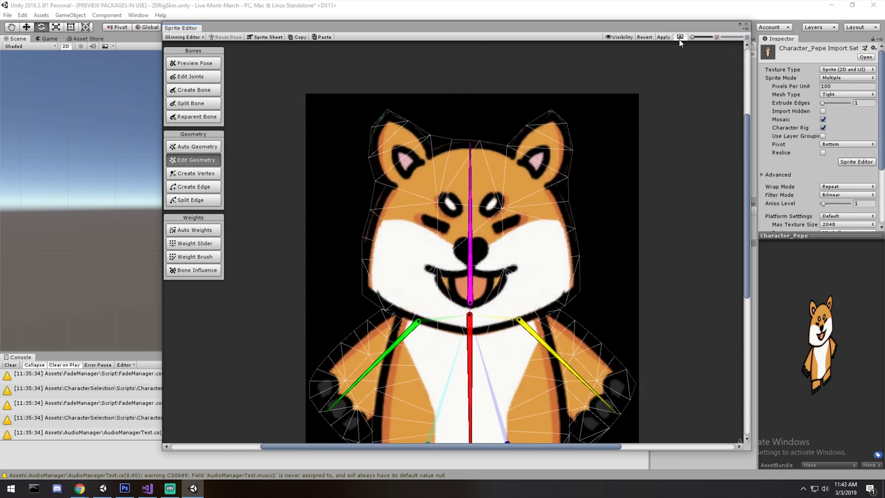
pyautogui.scroll(1, 419, 153)
# Adjust head mesh vertices, undoing the ear-tip and top-edge moves and nudging the right-cheek edge inward.
pyautogui.click(419, 154)
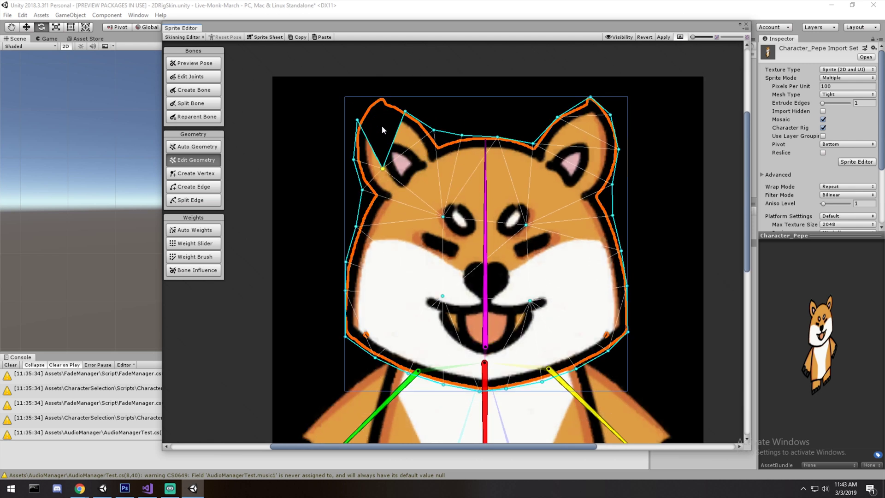
pyautogui.moveTo(382, 99); pyautogui.dragTo(384, 129)
pyautogui.hotkey('ctrl', 'z')
pyautogui.moveTo(462, 135); pyautogui.dragTo(451, 203)
pyautogui.hotkey('ctrl', 'z')
pyautogui.click(498, 137)
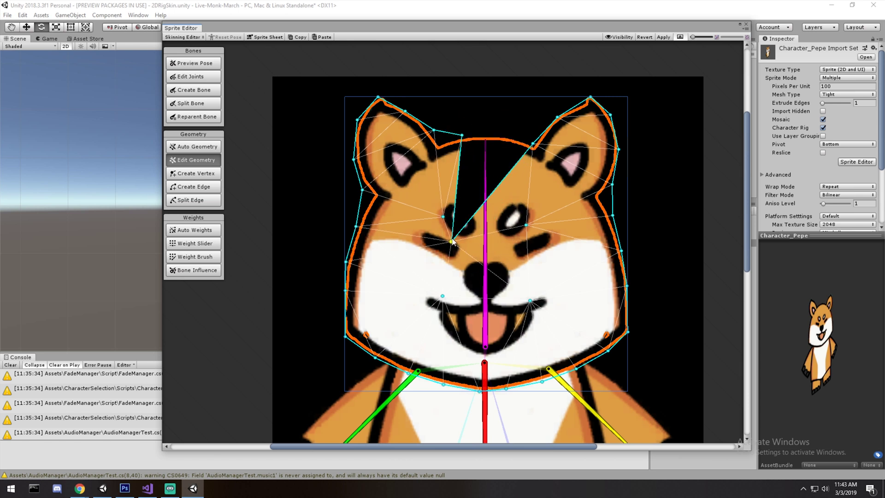
pyautogui.click(613, 203)
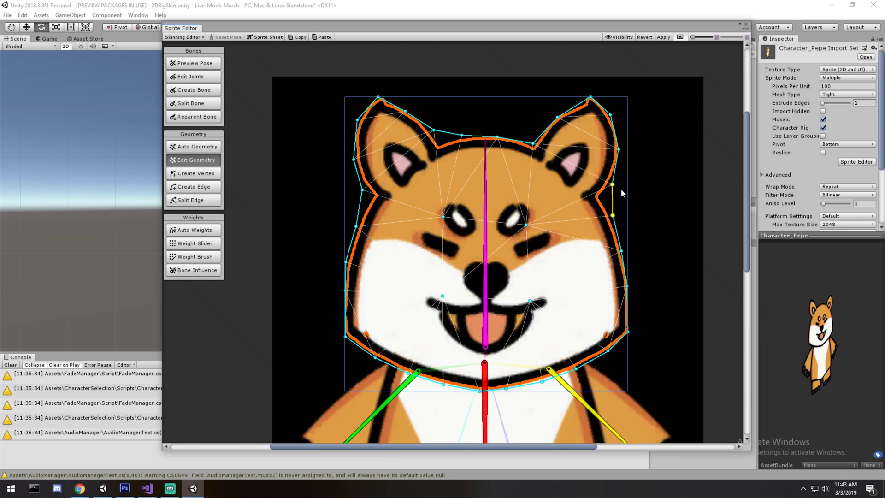
pyautogui.moveTo(613, 199)
pyautogui.mouseDown()
pyautogui.moveTo(601, 201)
pyautogui.moveTo(614, 198)
pyautogui.mouseUp()
# Add a new vertex on the head, deleting the extra one placed near the left eye.
pyautogui.scroll(-3, 671, 254)
pyautogui.moveTo(671, 254); pyautogui.dragTo(660, 211, button='middle')
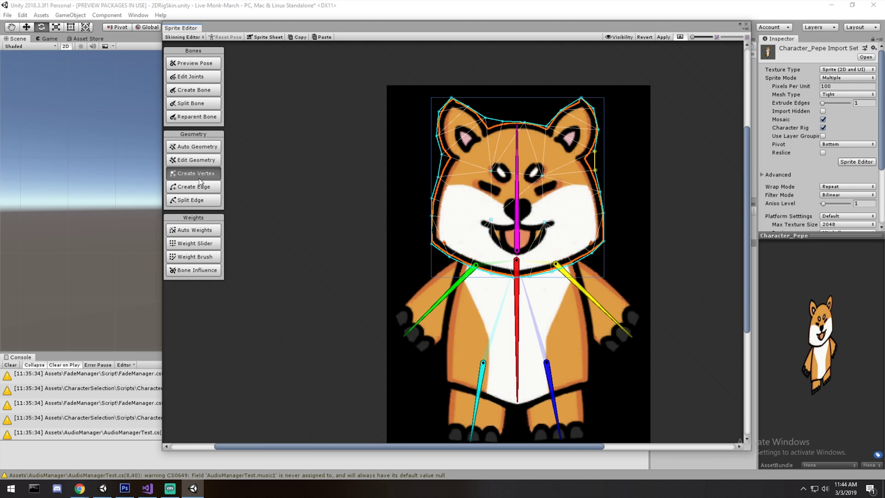
pyautogui.scroll(4, 498, 172)
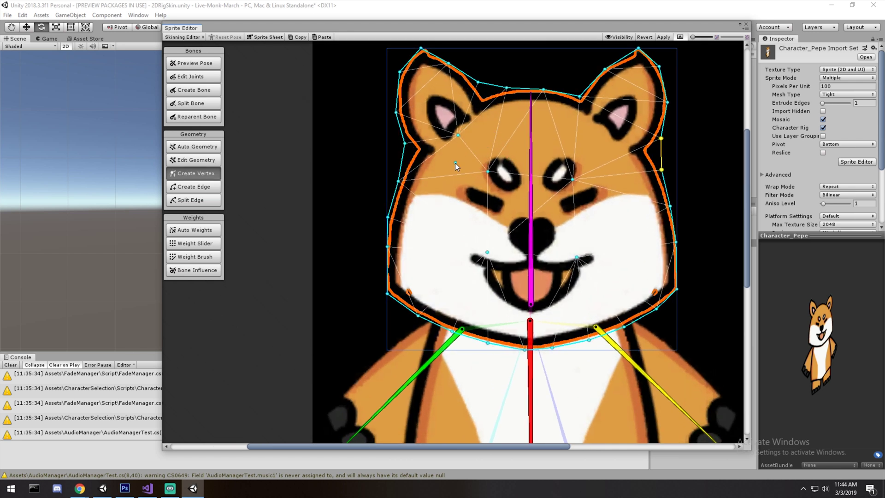
pyautogui.click(418, 150)
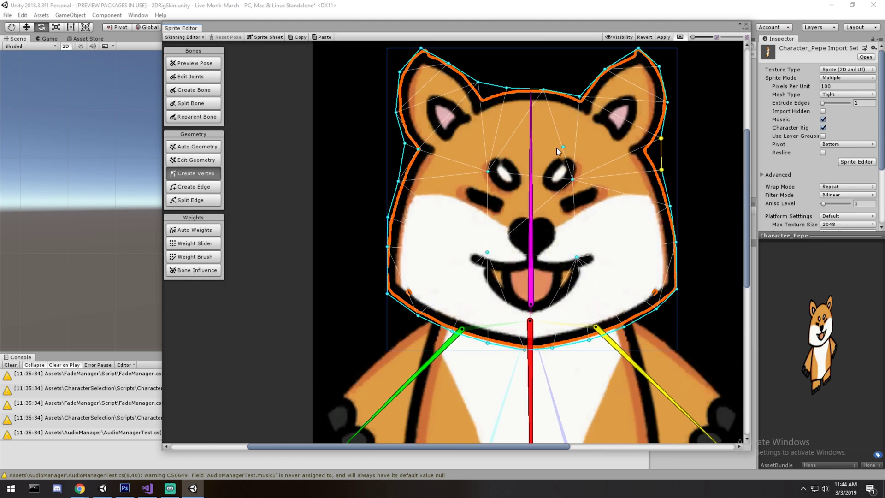
pyautogui.scroll(2, 474, 154)
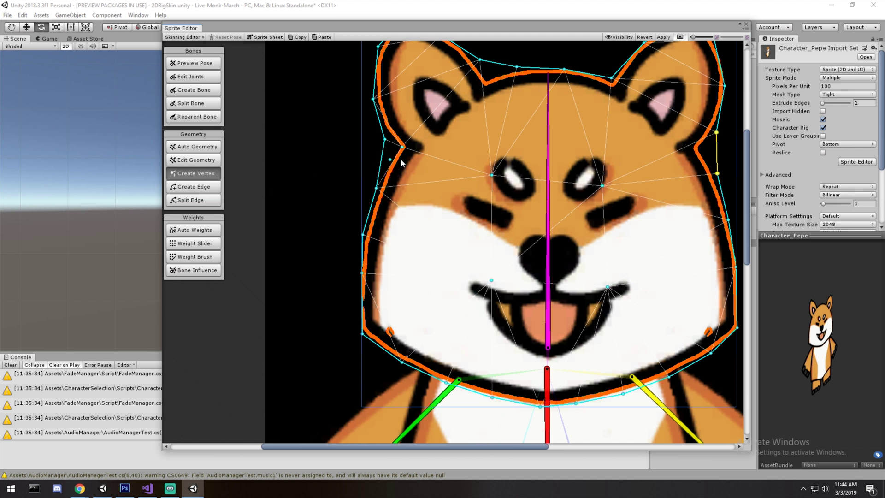
pyautogui.click(470, 180)
pyautogui.scroll(-4, 471, 178)
pyautogui.press('Delete')
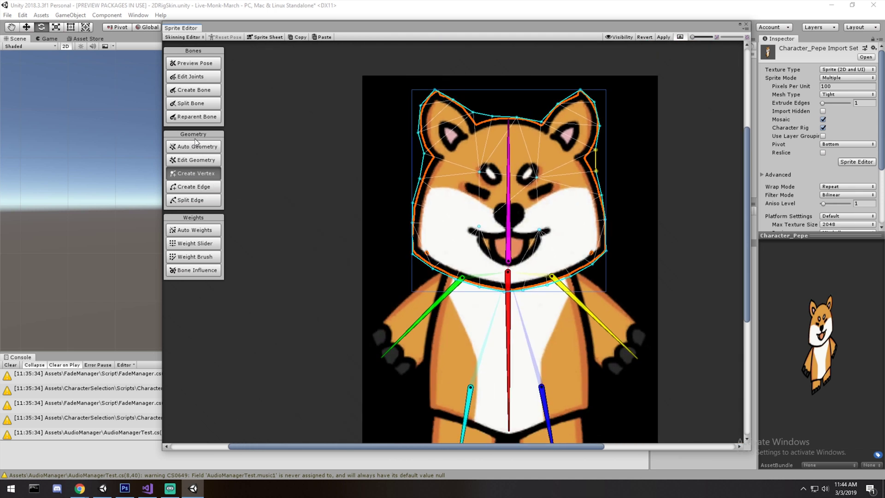
# Regenerate weights for all of Character_Pepe from the Auto Weights panel's Generate All.
pyautogui.click(197, 231)
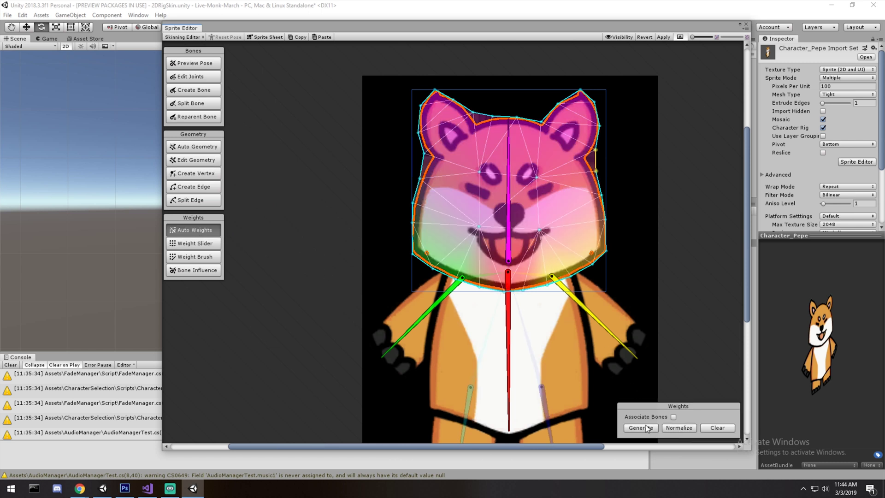
pyautogui.click(642, 255)
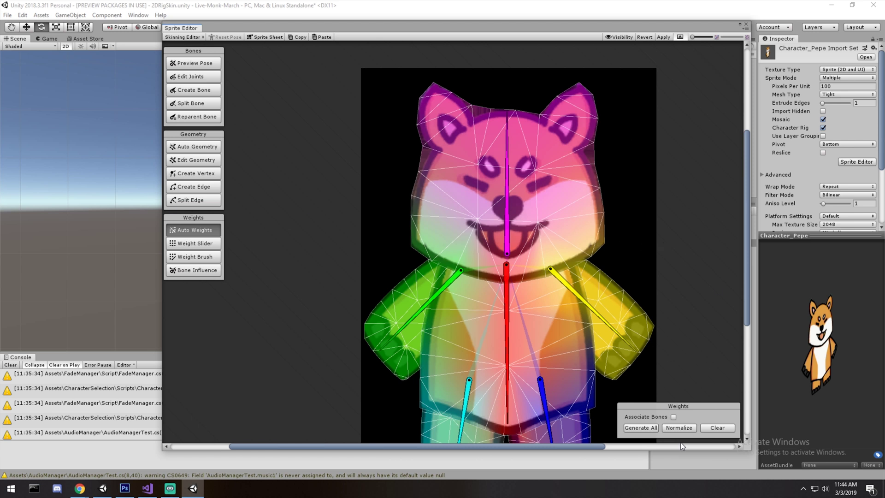
pyautogui.scroll(-3, 629, 251)
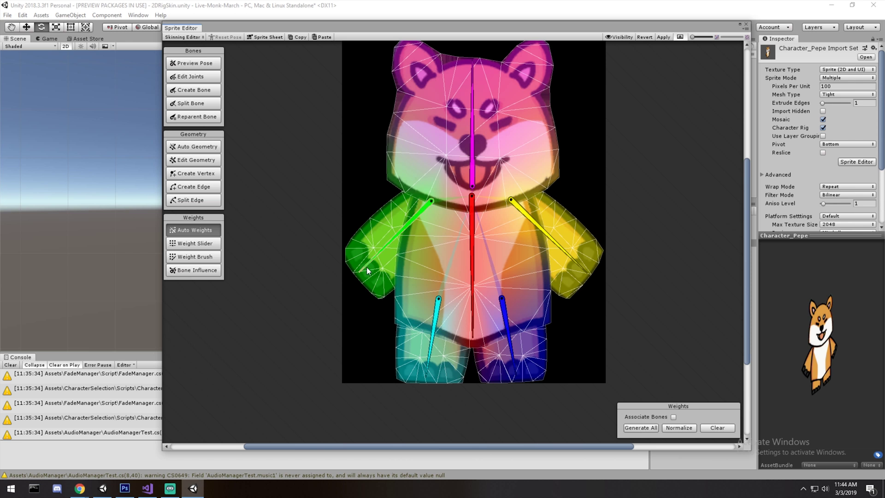
# Bend the green arm, tilt the body and move the root joint, resetting the pose each time.
pyautogui.moveTo(428, 204); pyautogui.dragTo(407, 220)
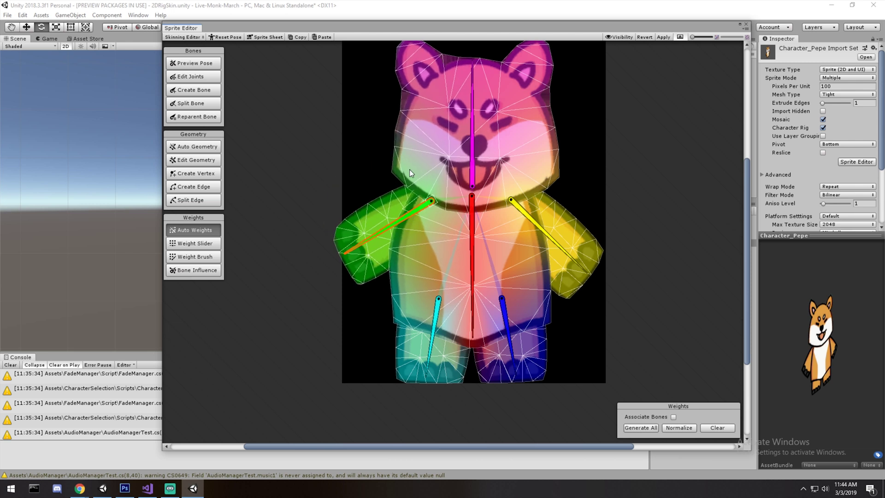
pyautogui.hotkey('shift', '1')
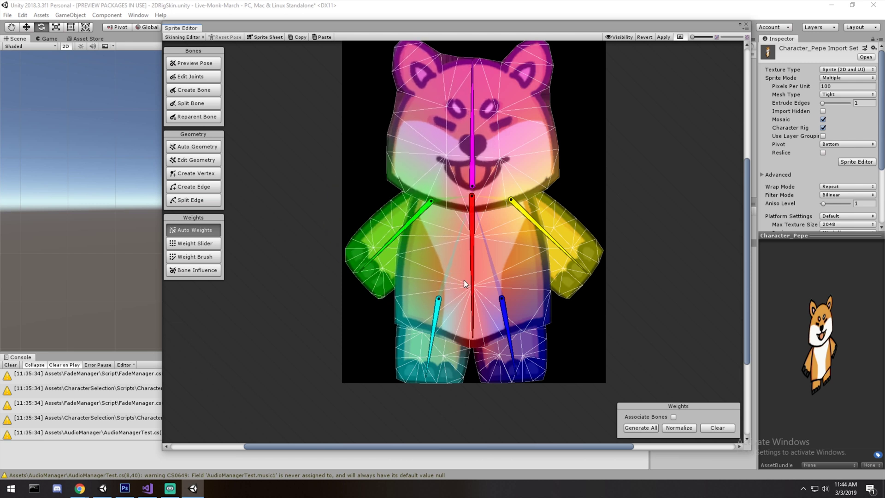
pyautogui.moveTo(468, 336); pyautogui.dragTo(433, 326)
pyautogui.hotkey('shift', '1')
pyautogui.moveTo(472, 195)
pyautogui.mouseDown()
pyautogui.moveTo(480, 223)
pyautogui.moveTo(475, 189)
pyautogui.mouseUp()
pyautogui.hotkey('shift', '1')
# Raise and swing the yellow arm three ways and rotate the blue leg, resetting after each.
pyautogui.scroll(-1, 633, 247)
pyautogui.scroll(1, 602, 198)
pyautogui.moveTo(563, 282); pyautogui.dragTo(554, 265)
pyautogui.hotkey('shift', '1')
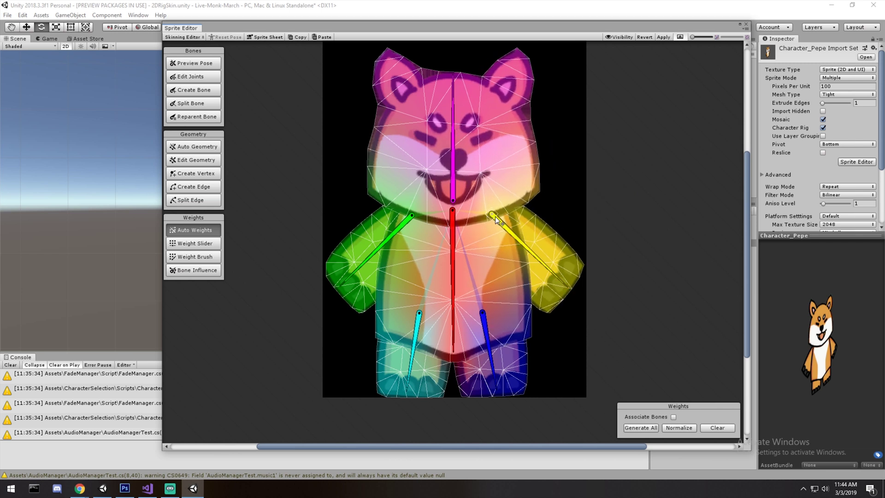
pyautogui.moveTo(492, 215); pyautogui.dragTo(484, 162)
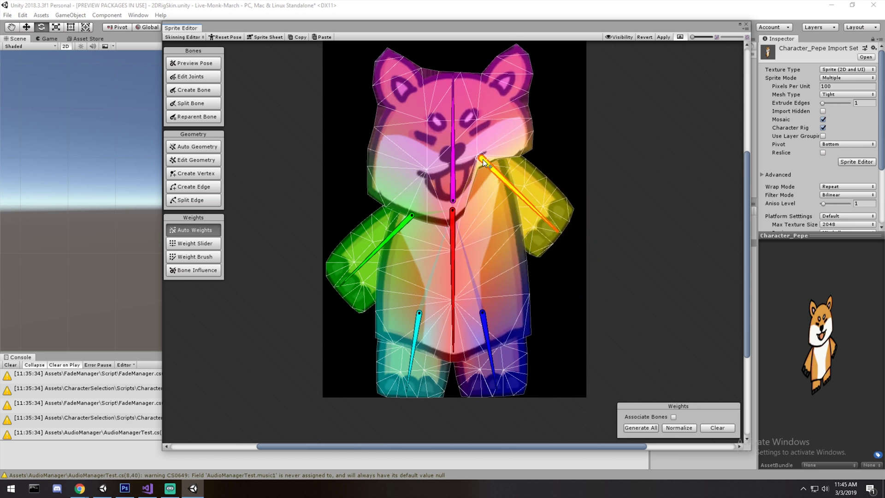
pyautogui.hotkey('shift', '1')
pyautogui.moveTo(558, 281); pyautogui.dragTo(544, 242)
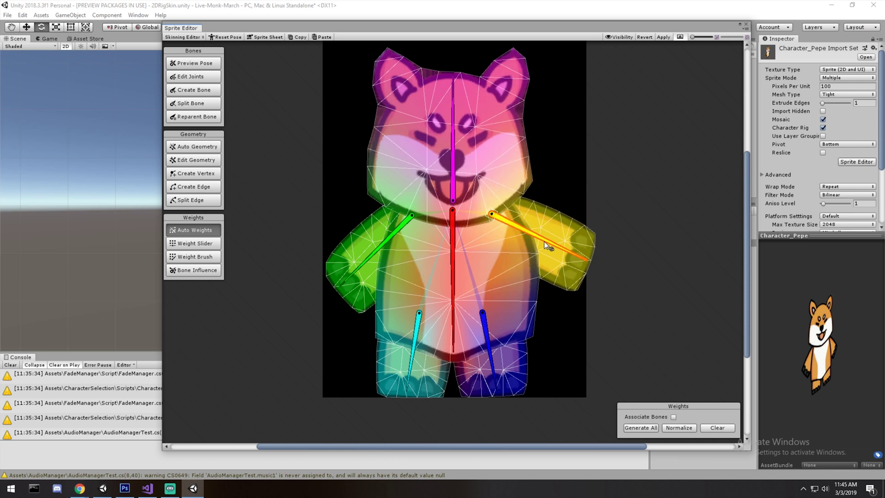
pyautogui.hotkey('shift', '1')
pyautogui.moveTo(494, 374); pyautogui.dragTo(517, 341)
pyautogui.hotkey('shift', '1')
# Rotate the green arm and tilt the head bone several ways to check head deformation.
pyautogui.moveTo(344, 278); pyautogui.dragTo(375, 264)
pyautogui.hotkey('shift', '1')
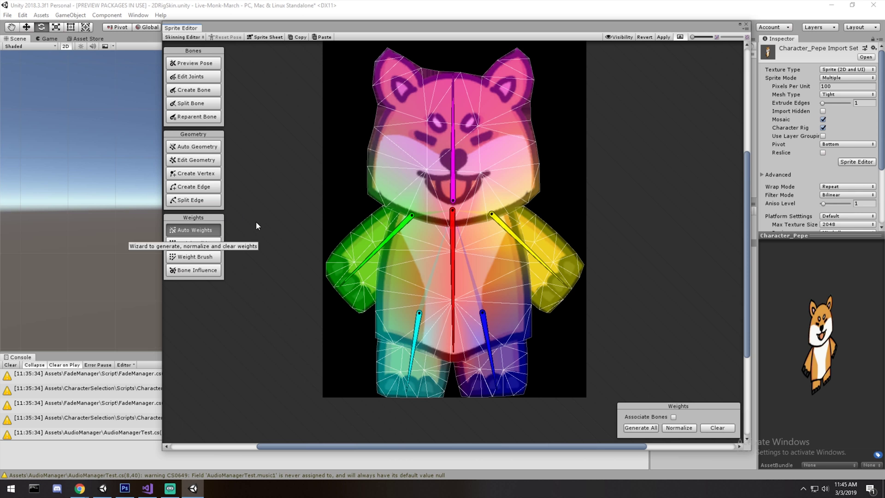
pyautogui.scroll(2, 314, 222)
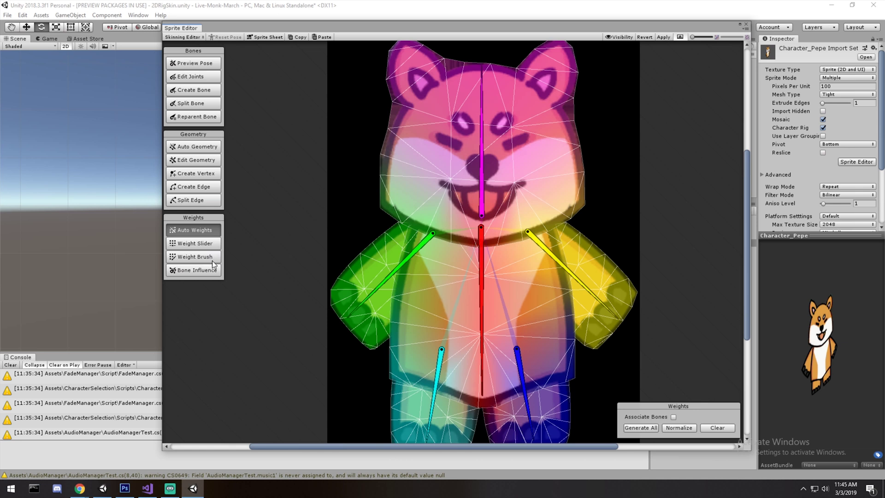
pyautogui.scroll(1, 361, 196)
pyautogui.moveTo(473, 223); pyautogui.dragTo(479, 139)
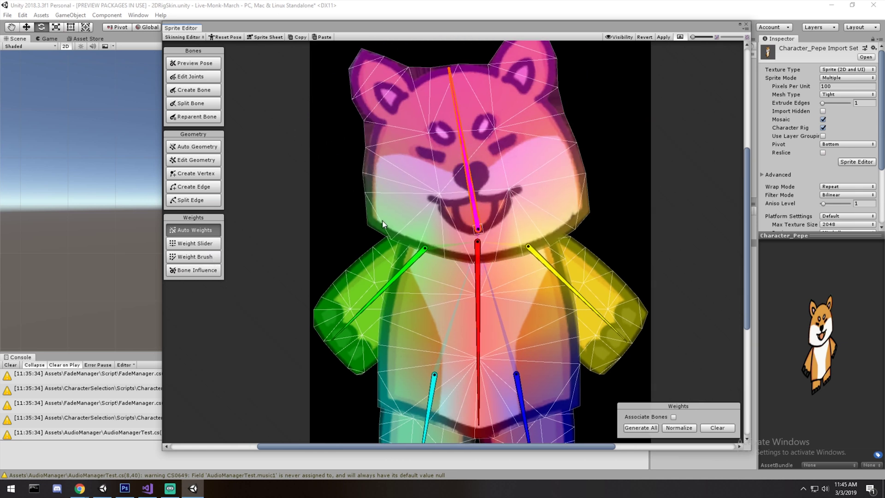
pyautogui.moveTo(345, 327)
pyautogui.mouseDown()
pyautogui.moveTo(319, 256)
pyautogui.moveTo(344, 327)
pyautogui.mouseUp()
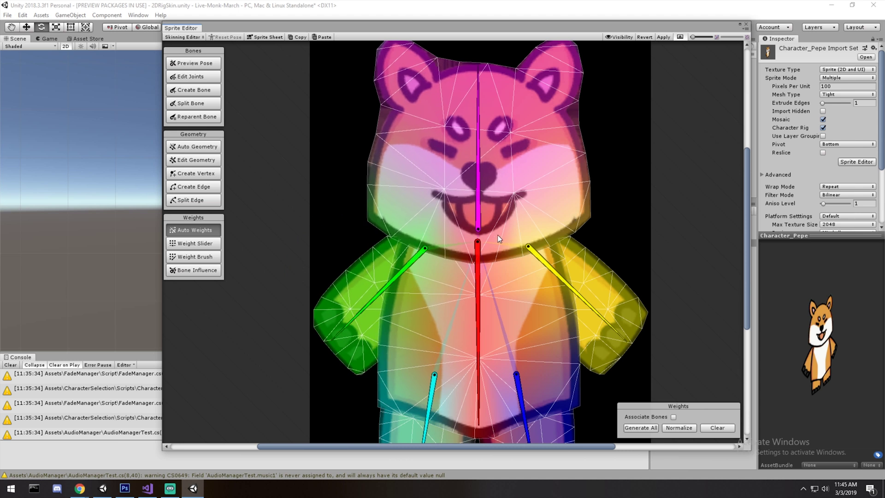
pyautogui.moveTo(478, 229)
pyautogui.mouseDown()
pyautogui.moveTo(422, 193)
pyautogui.moveTo(511, 209)
pyautogui.moveTo(479, 228)
pyautogui.mouseUp()
pyautogui.moveTo(476, 71); pyautogui.dragTo(501, 124)
pyautogui.moveTo(345, 306)
pyautogui.mouseDown()
pyautogui.moveTo(334, 336)
pyautogui.moveTo(330, 226)
pyautogui.moveTo(338, 307)
pyautogui.mouseUp()
# Set the weight brush to bone_6, Add And Subtract, step 100, and paint the head's right cheek.
pyautogui.click(194, 257)
pyautogui.scroll(2, 342, 269)
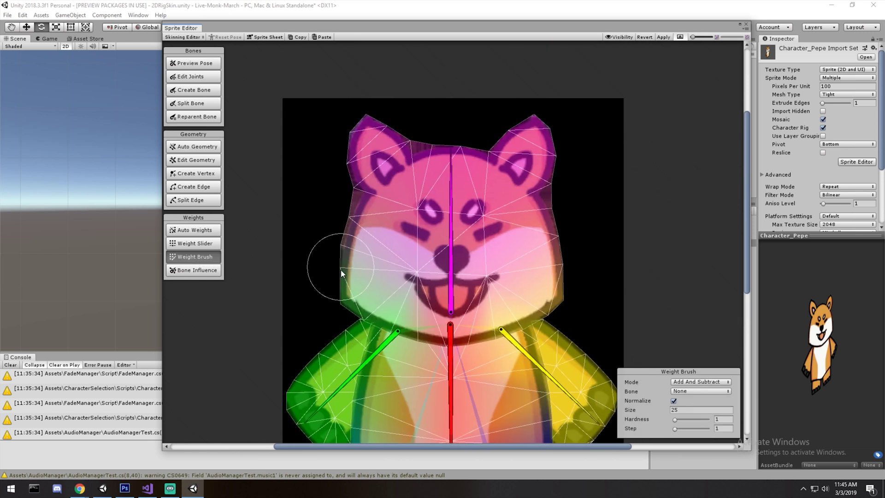
pyautogui.click(466, 258)
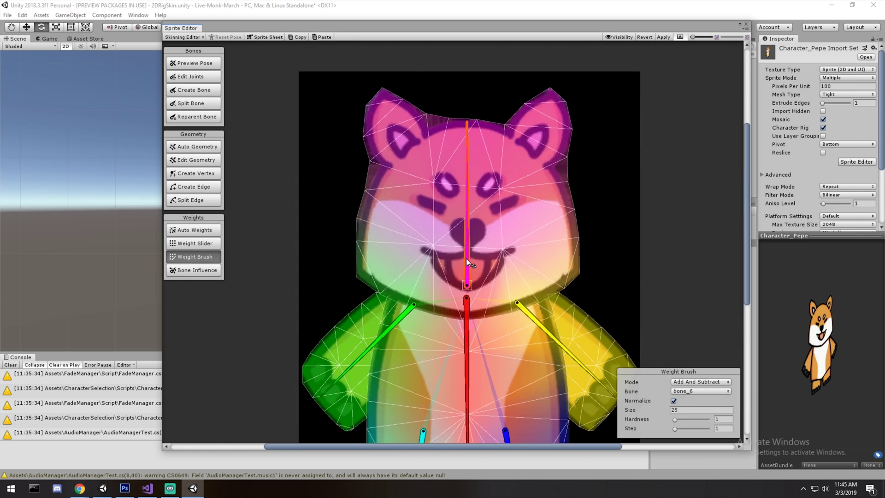
pyautogui.click(693, 384)
pyautogui.click(698, 393)
pyautogui.moveTo(675, 429); pyautogui.dragTo(767, 428)
pyautogui.click(572, 276)
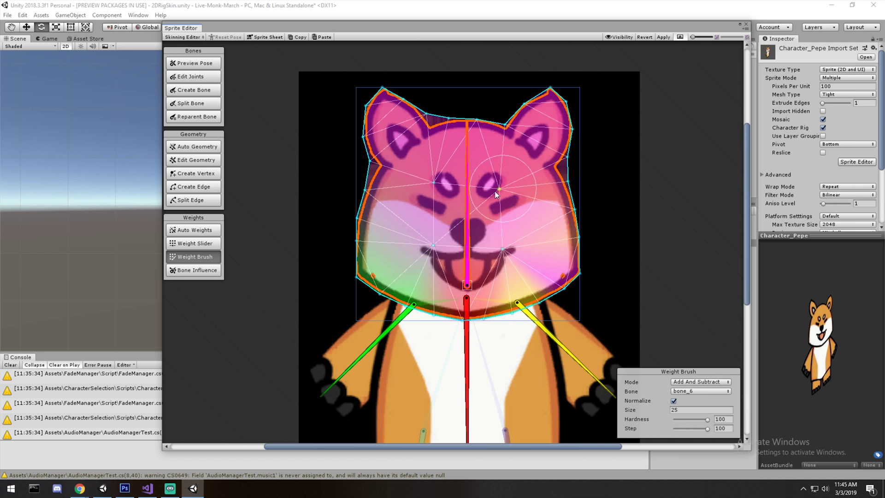
pyautogui.moveTo(511, 283)
pyautogui.mouseDown()
pyautogui.moveTo(539, 285)
pyautogui.moveTo(557, 248)
pyautogui.moveTo(555, 215)
pyautogui.moveTo(527, 159)
pyautogui.moveTo(545, 123)
pyautogui.moveTo(534, 144)
pyautogui.moveTo(490, 176)
pyautogui.moveTo(498, 294)
pyautogui.moveTo(463, 303)
pyautogui.moveTo(382, 267)
pyautogui.moveTo(374, 210)
pyautogui.moveTo(387, 205)
pyautogui.moveTo(413, 244)
pyautogui.moveTo(431, 235)
pyautogui.moveTo(433, 201)
pyautogui.moveTo(398, 186)
pyautogui.moveTo(391, 123)
pyautogui.mouseUp()
# Preview-pose the left arm, right arm and body bones, then return to the rest pose.
pyautogui.scroll(-1, 460, 173)
pyautogui.scroll(-1, 461, 173)
pyautogui.click(195, 63)
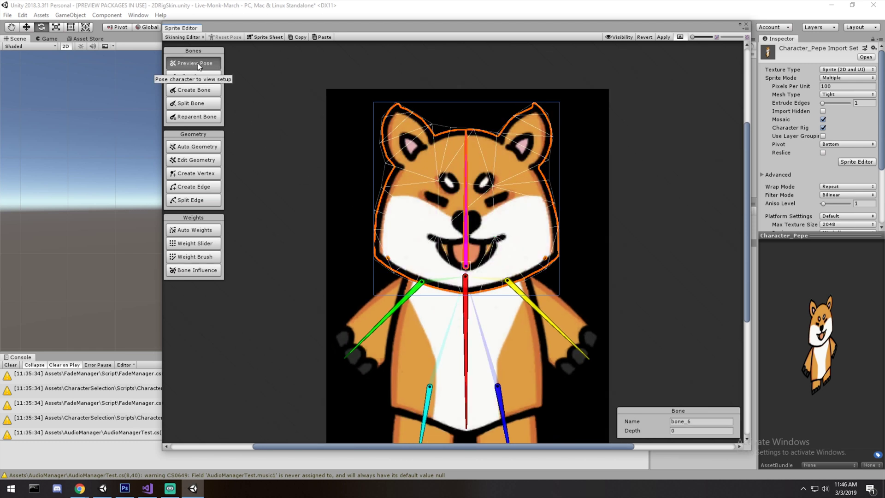
pyautogui.moveTo(353, 352)
pyautogui.mouseDown()
pyautogui.moveTo(339, 337)
pyautogui.moveTo(359, 372)
pyautogui.moveTo(300, 233)
pyautogui.moveTo(343, 355)
pyautogui.moveTo(305, 256)
pyautogui.moveTo(316, 301)
pyautogui.moveTo(346, 355)
pyautogui.mouseUp()
pyautogui.click(586, 353)
pyautogui.moveTo(590, 351)
pyautogui.mouseDown()
pyautogui.moveTo(582, 290)
pyautogui.moveTo(587, 355)
pyautogui.mouseUp()
pyautogui.click(464, 279)
pyautogui.moveTo(465, 279); pyautogui.dragTo(484, 397)
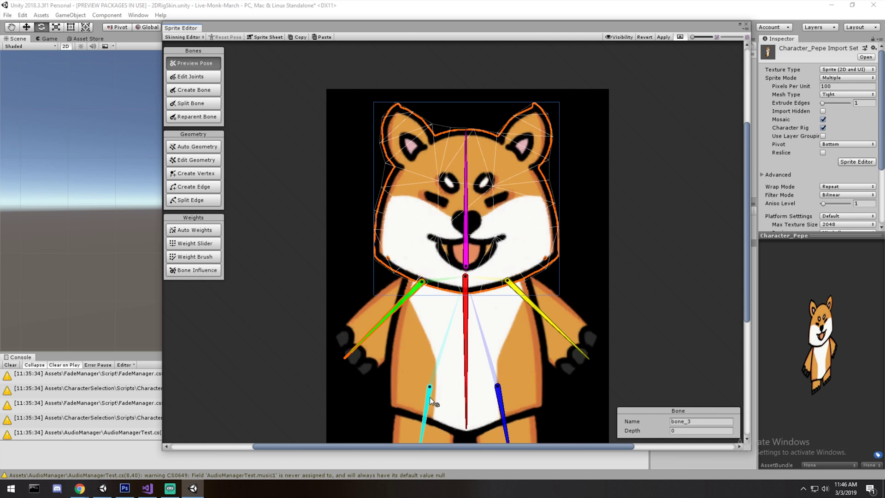
pyautogui.hotkey('ctrl', 'z')
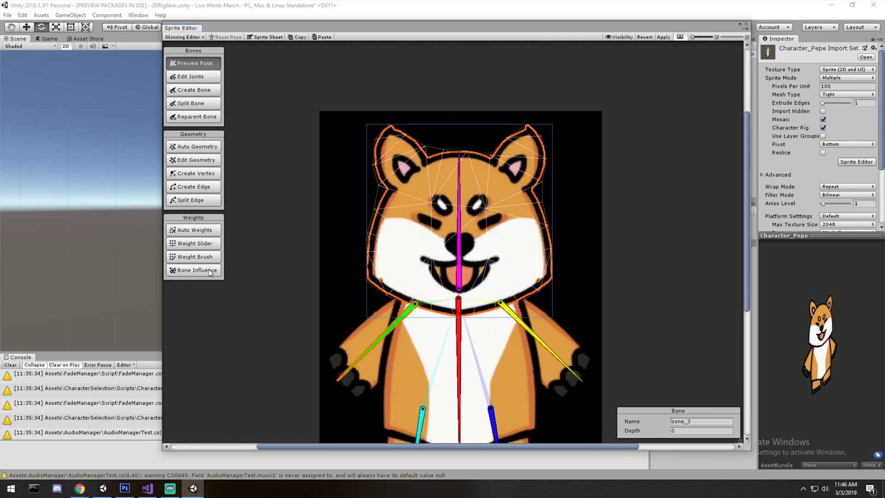
# Paint bone_6 weight over the head and both ears, undoing a stray bone_3 stroke.
pyautogui.click(197, 258)
pyautogui.moveTo(480, 189); pyautogui.dragTo(484, 212)
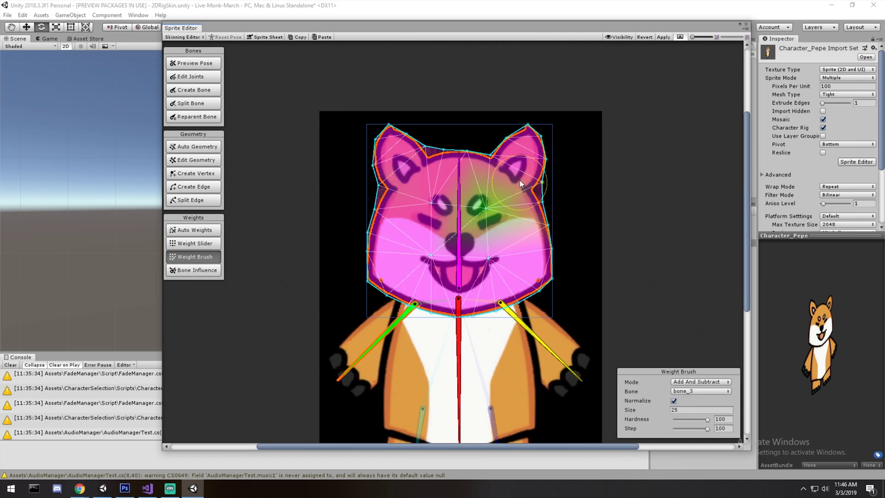
pyautogui.hotkey('ctrl', 'z')
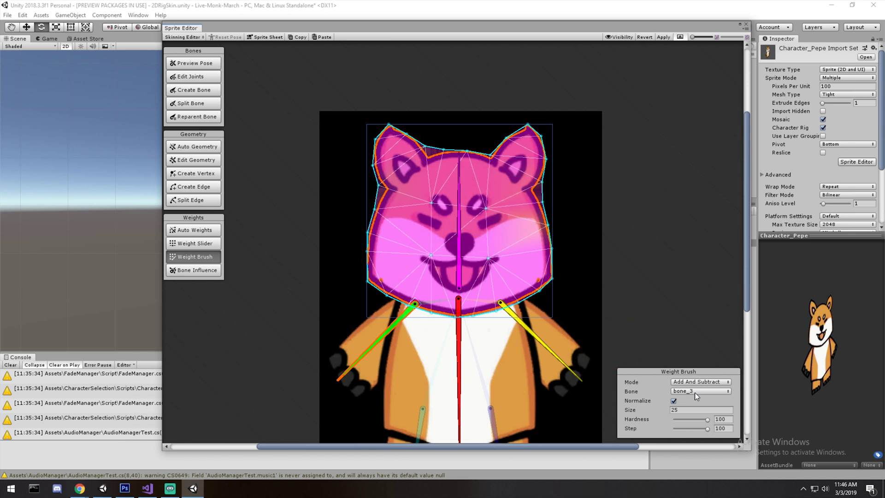
pyautogui.click(696, 392)
pyautogui.click(697, 462)
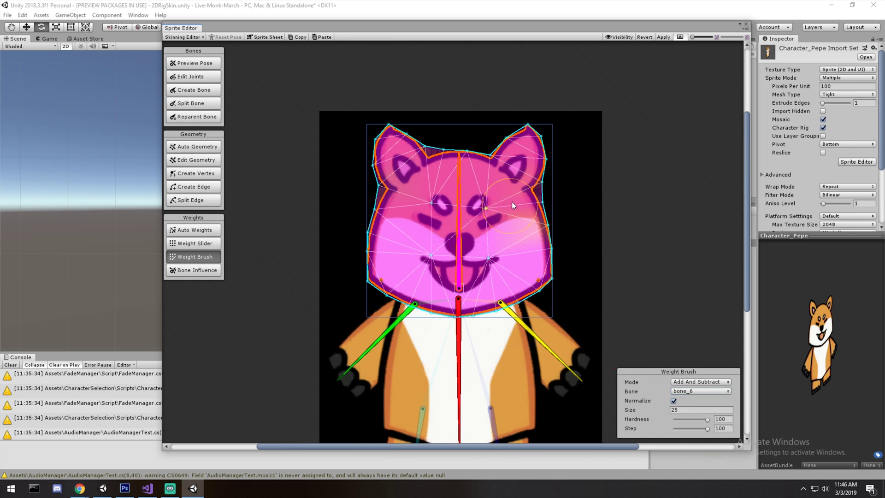
pyautogui.moveTo(515, 182)
pyautogui.mouseDown()
pyautogui.moveTo(511, 201)
pyautogui.moveTo(524, 235)
pyautogui.moveTo(528, 147)
pyautogui.moveTo(510, 164)
pyautogui.moveTo(532, 178)
pyautogui.moveTo(532, 222)
pyautogui.mouseUp()
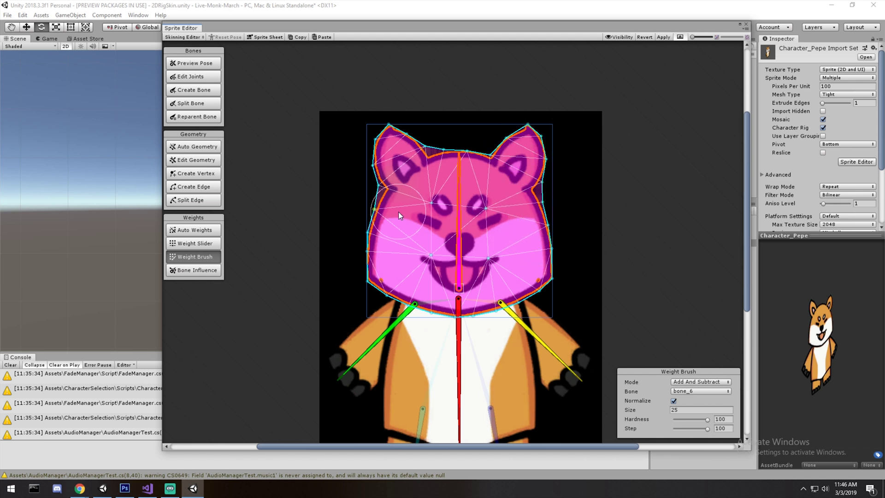
pyautogui.moveTo(429, 188)
pyautogui.mouseDown()
pyautogui.moveTo(397, 158)
pyautogui.moveTo(389, 161)
pyautogui.moveTo(399, 213)
pyautogui.moveTo(395, 174)
pyautogui.mouseUp()
# Remove bone_3, bone_2 and bone_1 from the Head sprite's bone influences, leaving only bone_6.
pyautogui.click(183, 272)
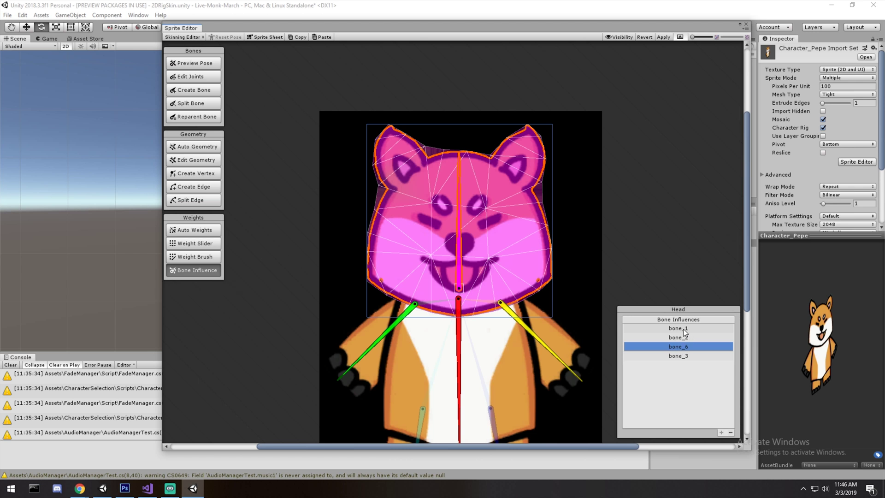
pyautogui.click(687, 338)
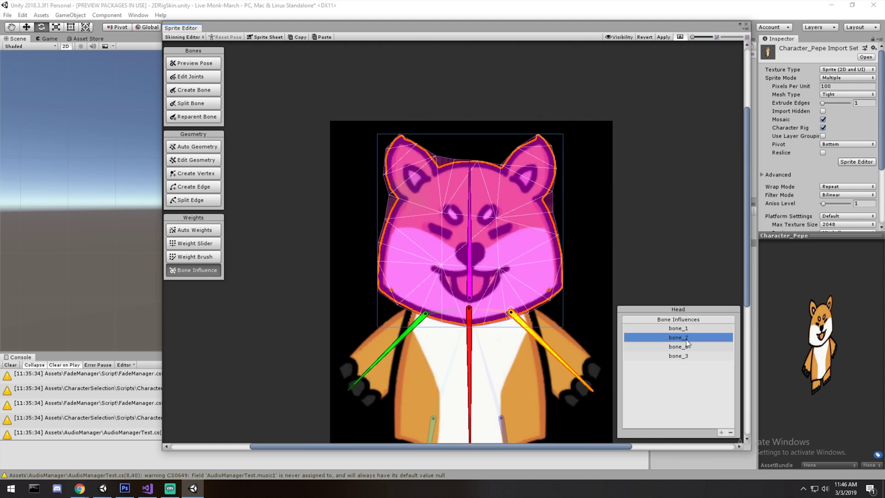
pyautogui.click(689, 357)
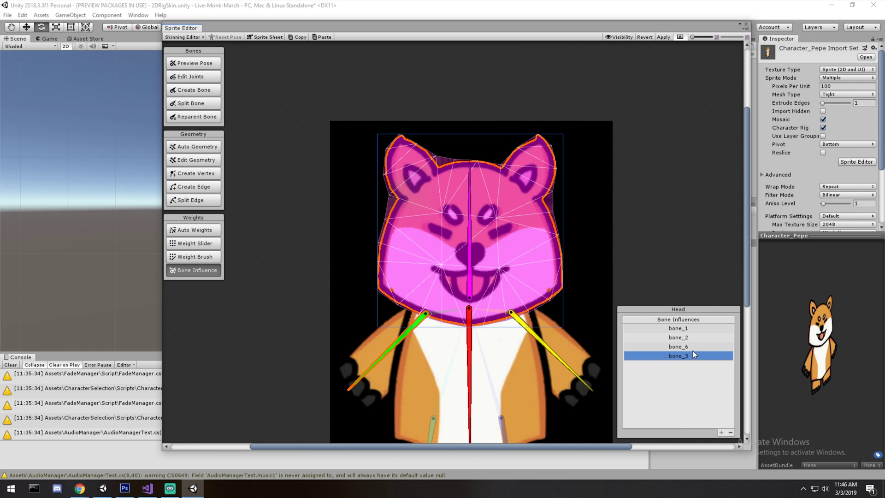
pyautogui.click(731, 432)
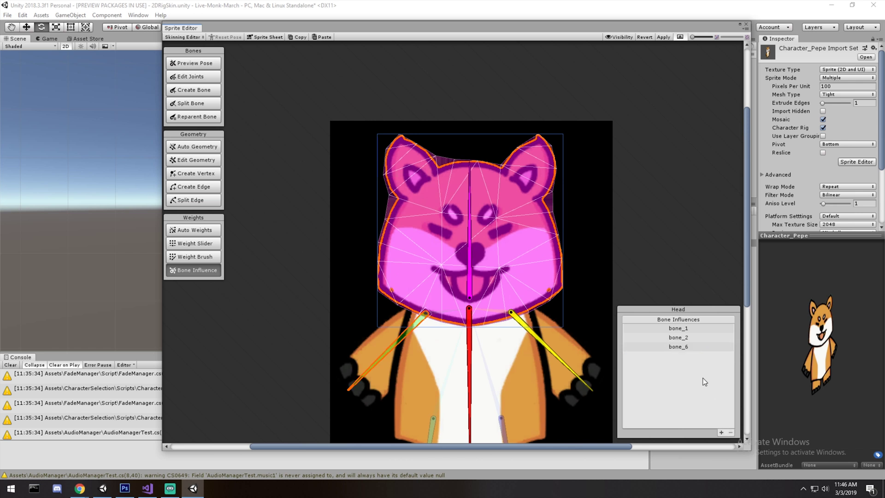
pyautogui.click(679, 338)
pyautogui.click(730, 432)
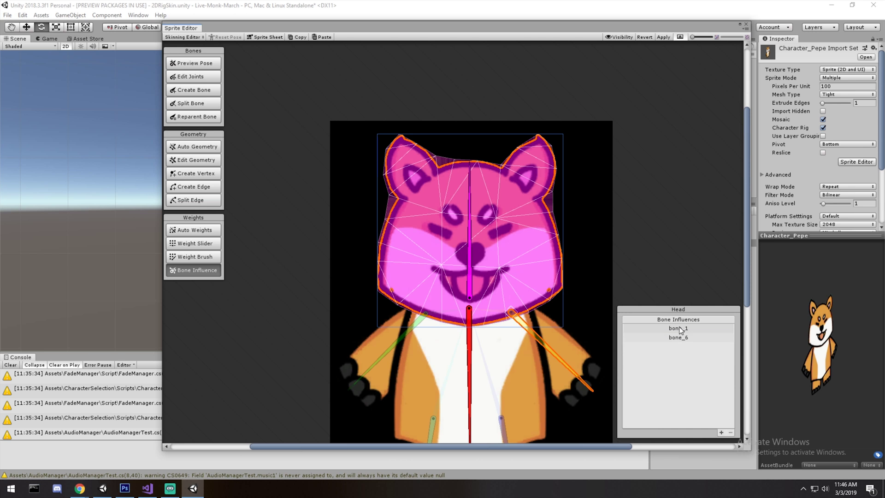
pyautogui.click(679, 329)
pyautogui.click(731, 432)
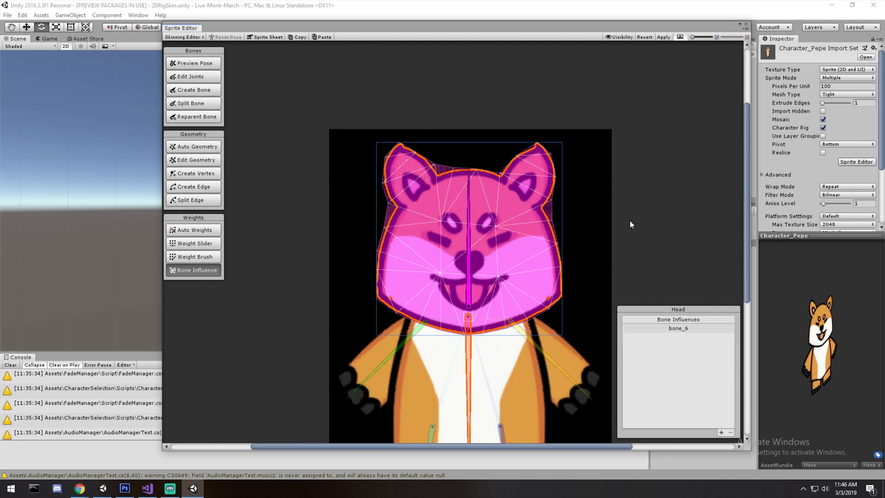
pyautogui.click(195, 63)
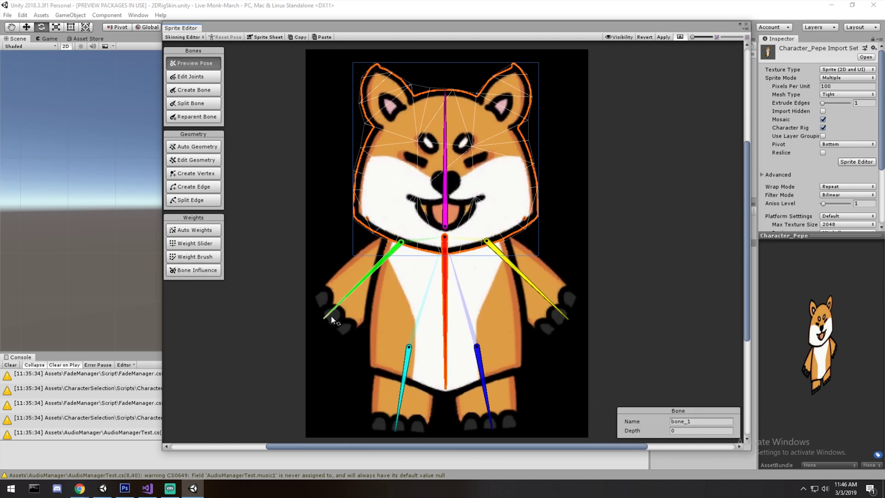
# Test-raise the left arm twice, resetting it, and rename the head bone to 'Head'.
pyautogui.moveTo(331, 317); pyautogui.dragTo(300, 125)
pyautogui.hotkey('ctrl', 'z')
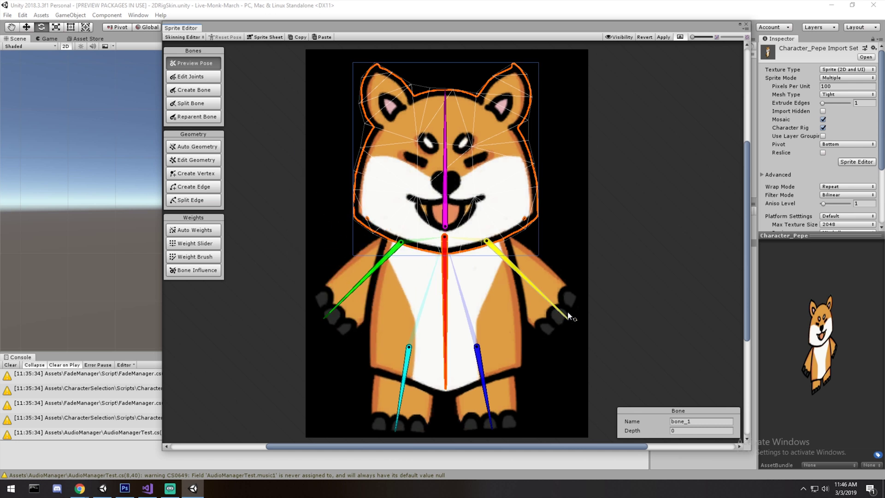
pyautogui.moveTo(331, 310); pyautogui.dragTo(333, 267)
pyautogui.hotkey('ctrl', 'z')
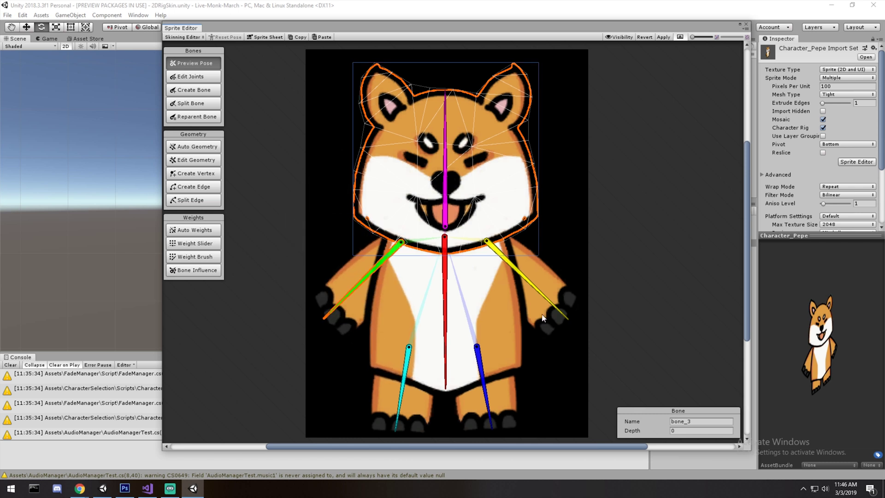
pyautogui.click(412, 335)
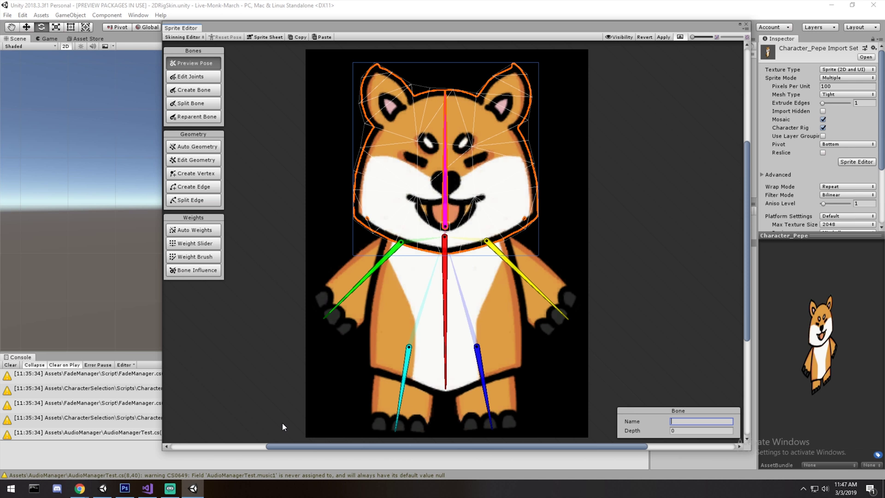
pyautogui.write('Head')
# Test-swing the right arm, both legs and the left arm, returning each to rest pose.
pyautogui.click(533, 285)
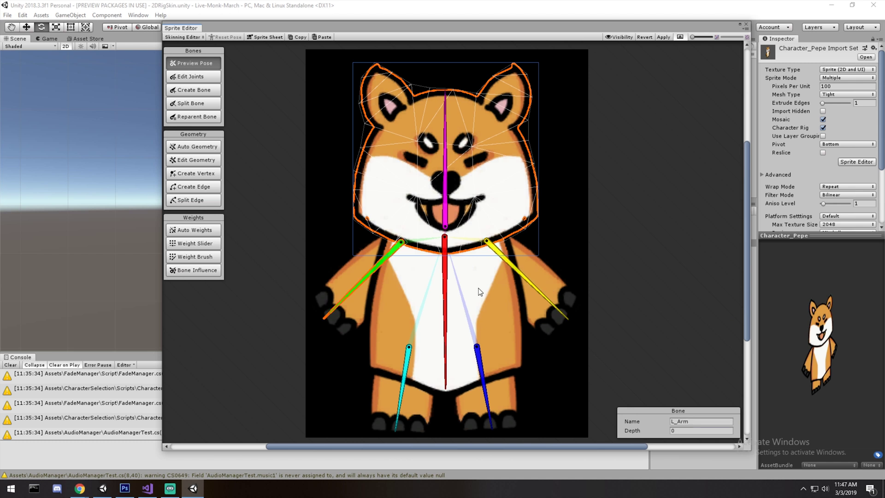
pyautogui.moveTo(566, 316); pyautogui.dragTo(592, 231)
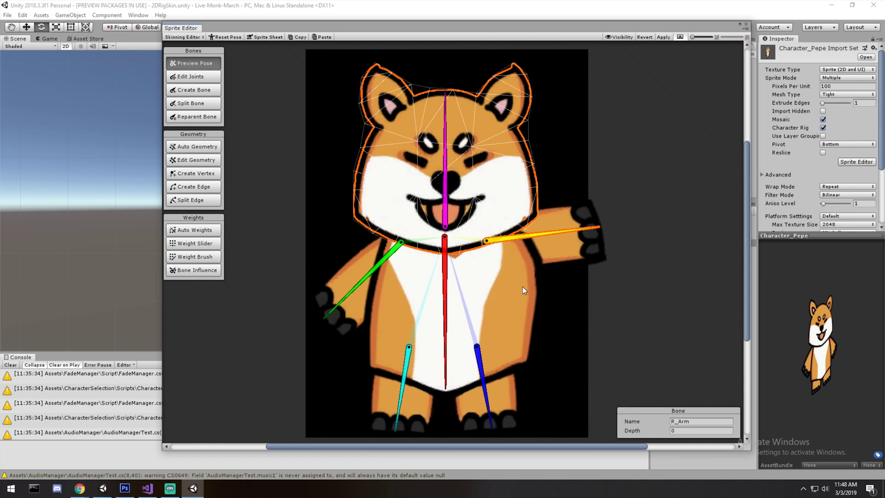
pyautogui.hotkey('shift', '1')
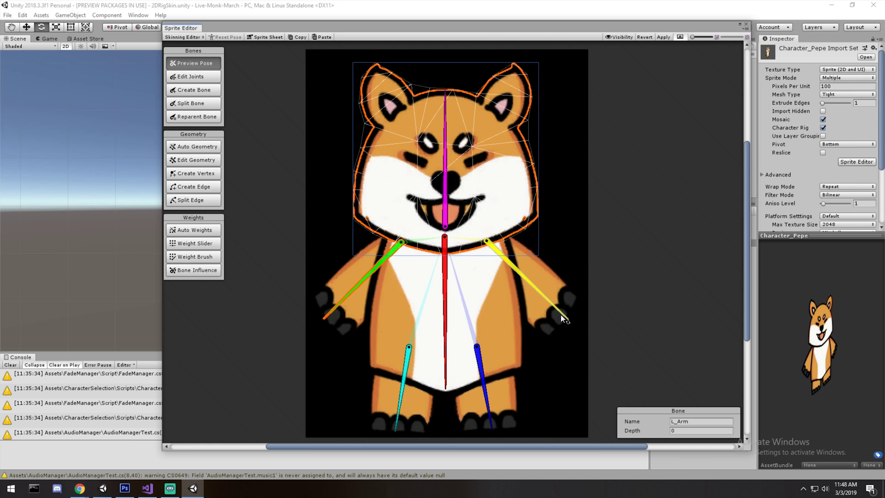
pyautogui.moveTo(560, 314)
pyautogui.mouseDown()
pyautogui.moveTo(591, 233)
pyautogui.moveTo(578, 199)
pyautogui.moveTo(571, 353)
pyautogui.moveTo(596, 198)
pyautogui.moveTo(569, 320)
pyautogui.mouseUp()
pyautogui.moveTo(489, 427); pyautogui.dragTo(454, 409)
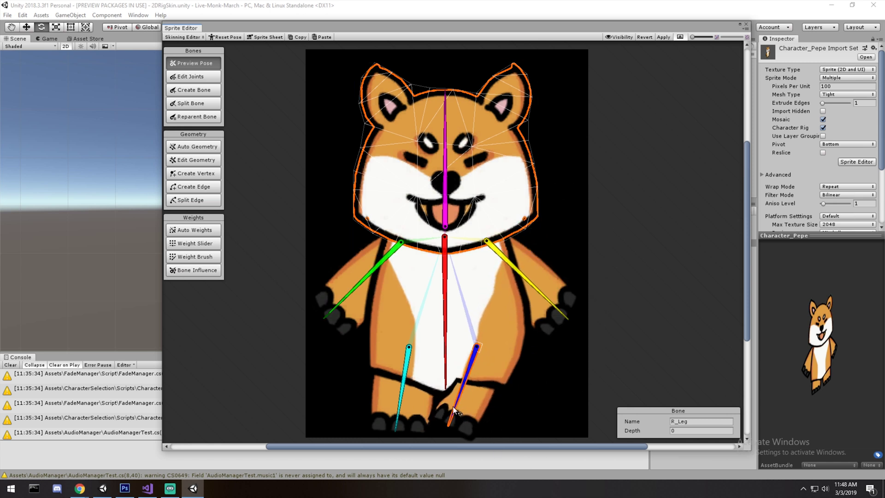
pyautogui.hotkey('ctrl', 'z')
pyautogui.moveTo(397, 422); pyautogui.dragTo(374, 407)
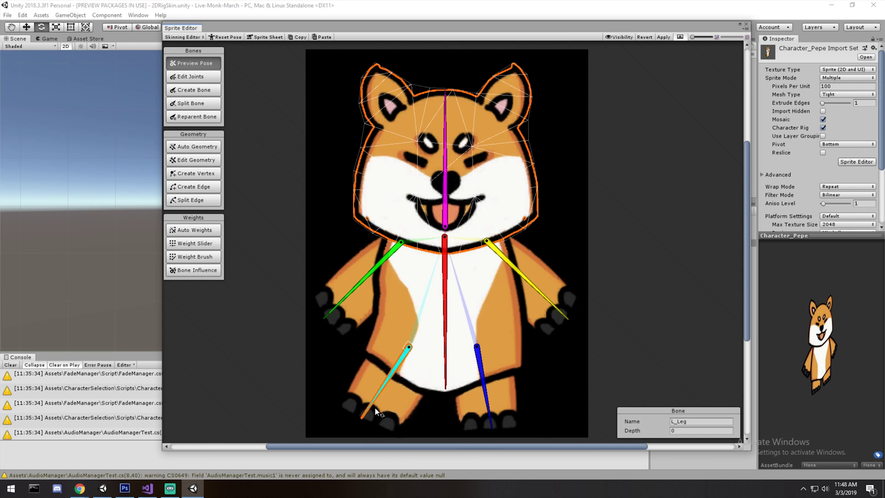
pyautogui.hotkey('ctrl', 'z')
pyautogui.moveTo(326, 318); pyautogui.dragTo(308, 283)
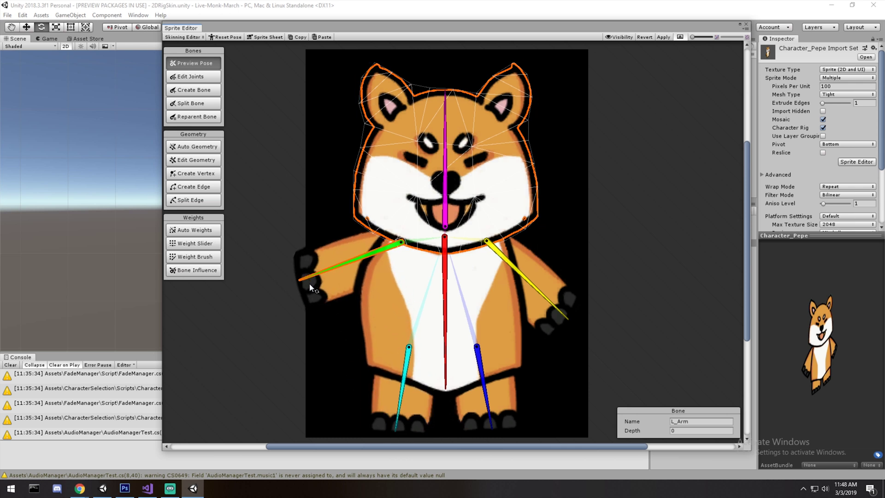
pyautogui.hotkey('ctrl', 'z')
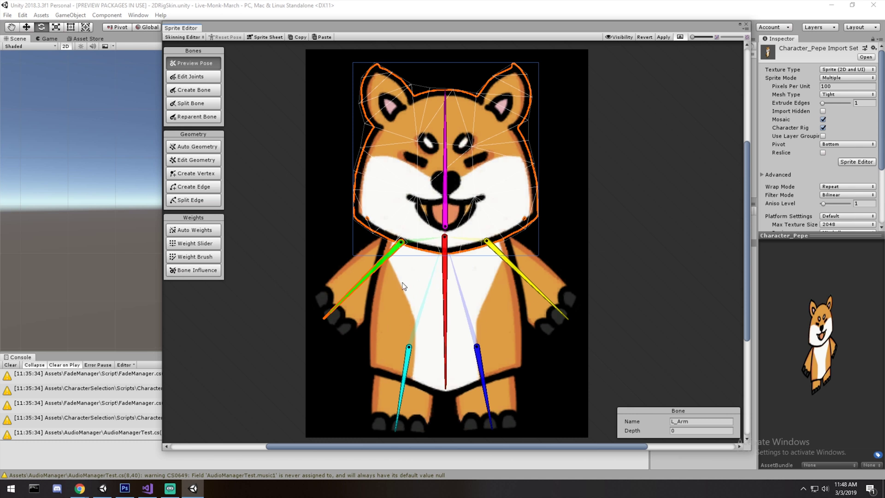
# Select the body sprite and remove R_Arm and L_Arm from its bone influences.
pyautogui.click(500, 293)
pyautogui.click(203, 258)
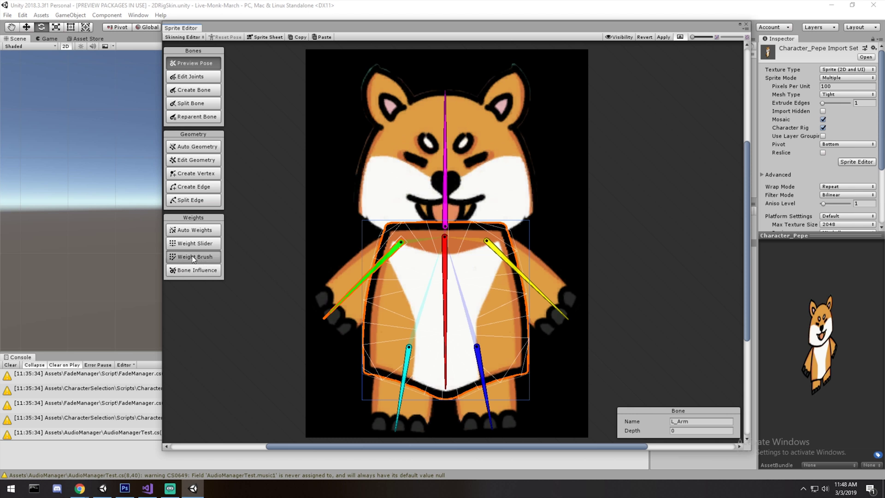
pyautogui.scroll(3, 341, 281)
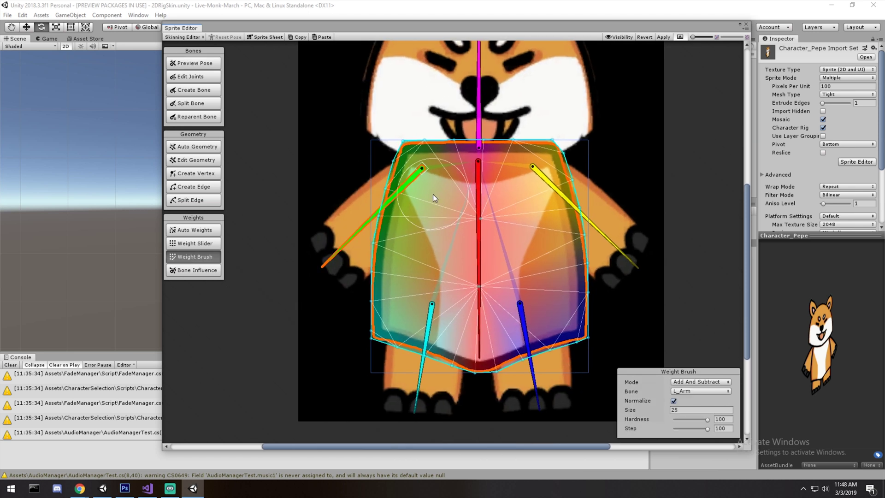
pyautogui.click(201, 272)
pyautogui.moveTo(666, 268); pyautogui.dragTo(654, 259, button='middle')
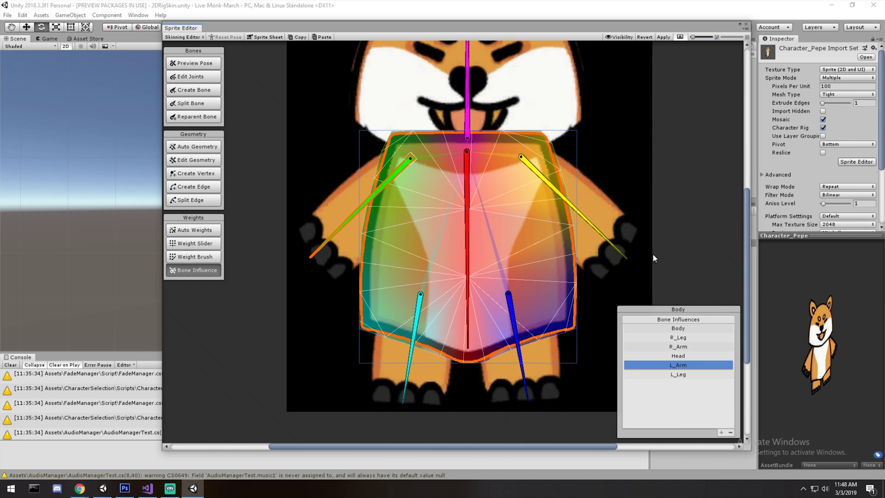
pyautogui.click(684, 348)
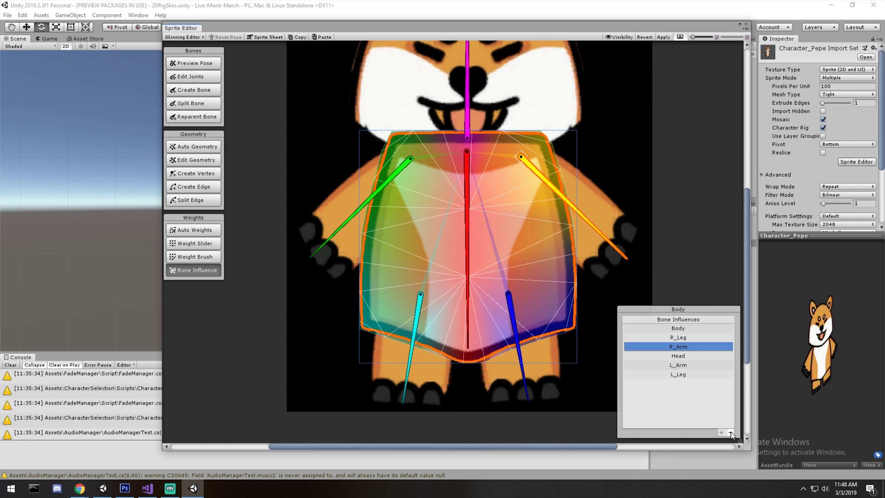
pyautogui.click(732, 434)
pyautogui.click(683, 358)
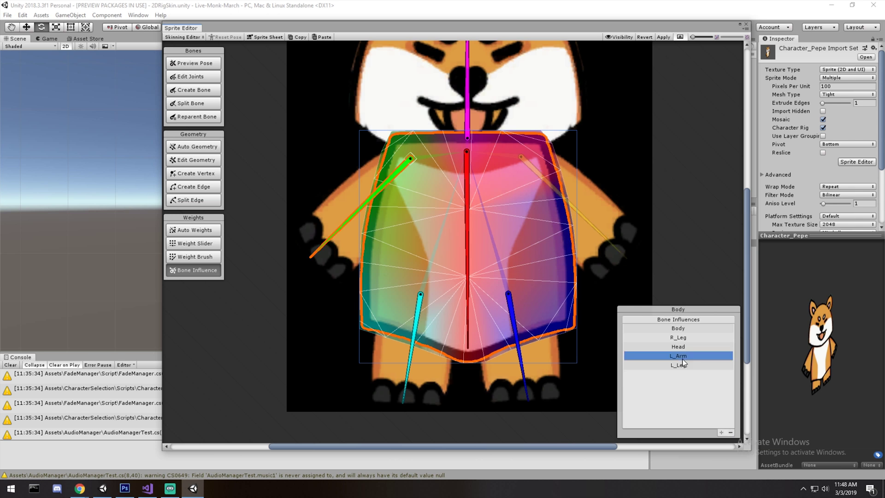
pyautogui.click(731, 433)
# Swing R_Leg and both arm bones to confirm the body no longer follows the arms.
pyautogui.scroll(-3, 506, 229)
pyautogui.scroll(2, 477, 223)
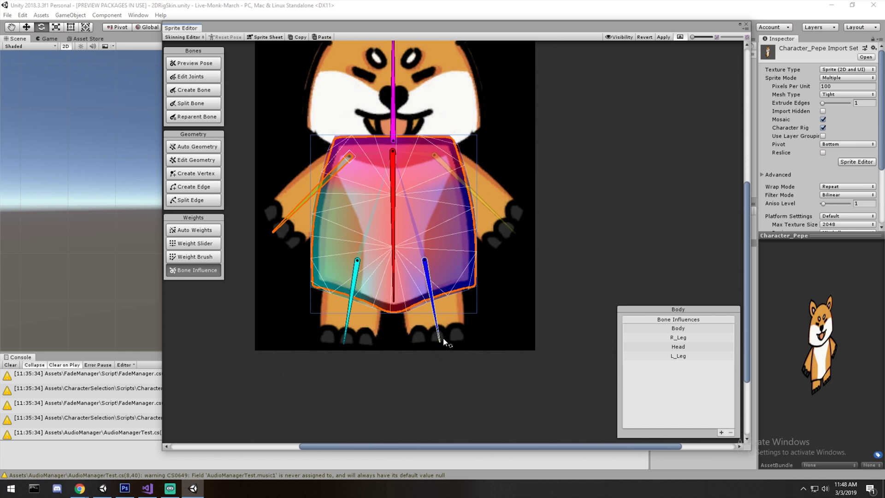
pyautogui.click(440, 335)
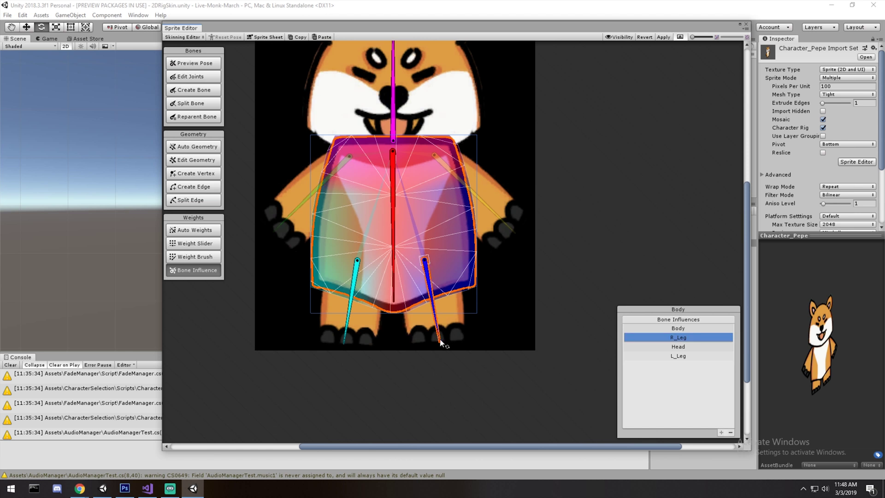
pyautogui.moveTo(440, 343)
pyautogui.mouseDown()
pyautogui.moveTo(471, 334)
pyautogui.moveTo(402, 352)
pyautogui.moveTo(484, 323)
pyautogui.moveTo(417, 346)
pyautogui.moveTo(469, 316)
pyautogui.moveTo(449, 338)
pyautogui.moveTo(498, 302)
pyautogui.moveTo(482, 317)
pyautogui.moveTo(369, 332)
pyautogui.moveTo(450, 340)
pyautogui.mouseUp()
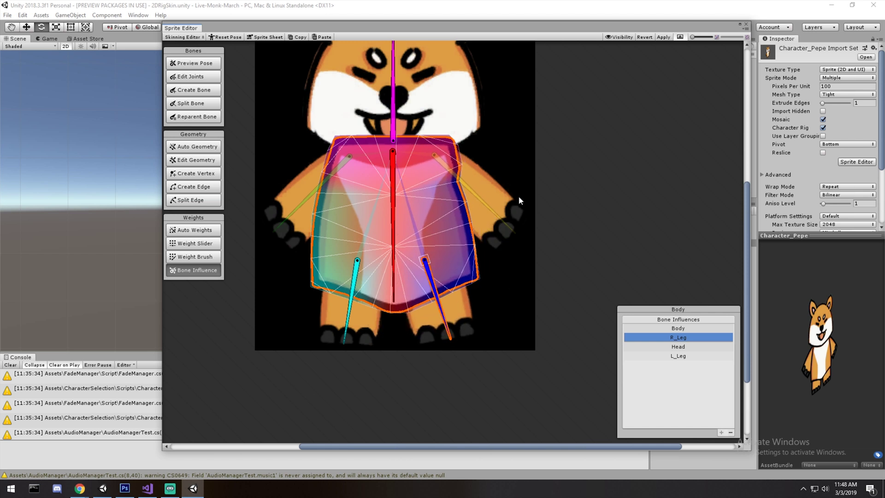
pyautogui.click(506, 224)
pyautogui.moveTo(514, 233)
pyautogui.mouseDown()
pyautogui.moveTo(504, 263)
pyautogui.moveTo(500, 228)
pyautogui.moveTo(495, 253)
pyautogui.moveTo(515, 233)
pyautogui.mouseUp()
pyautogui.moveTo(276, 223)
pyautogui.mouseDown()
pyautogui.moveTo(263, 204)
pyautogui.moveTo(284, 229)
pyautogui.moveTo(276, 226)
pyautogui.mouseUp()
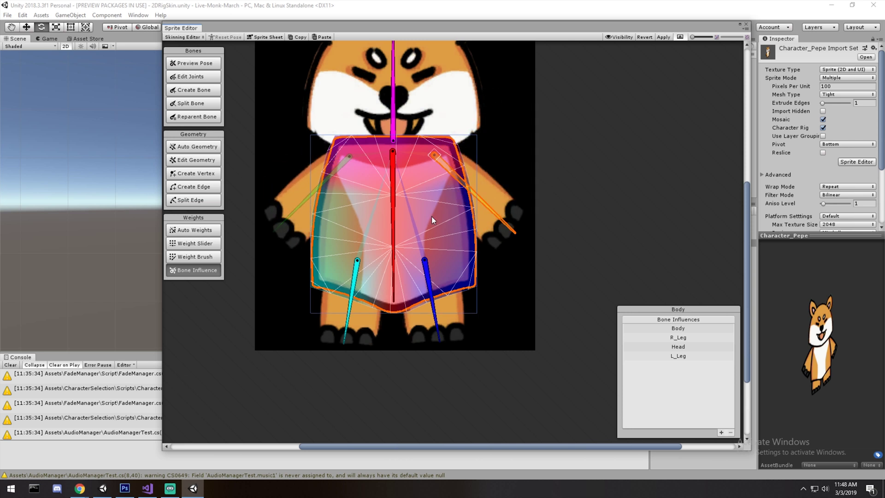
pyautogui.click(209, 259)
# Set the weight brush to the Body bone at step 56, then swing R_Leg and L_Leg to preview bending.
pyautogui.click(705, 391)
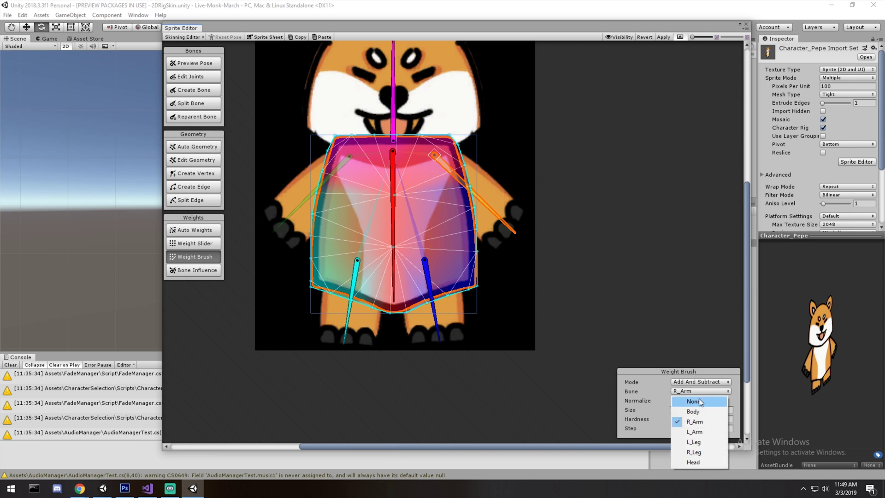
pyautogui.click(701, 411)
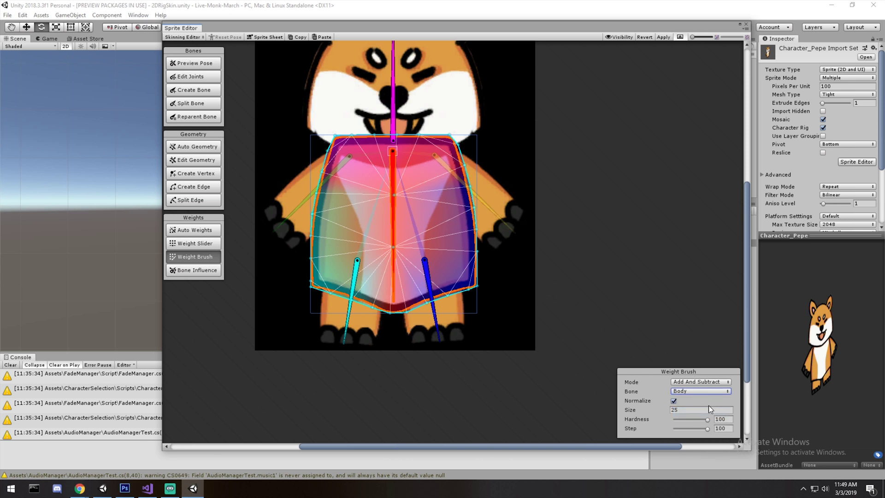
pyautogui.moveTo(708, 429); pyautogui.dragTo(690, 420)
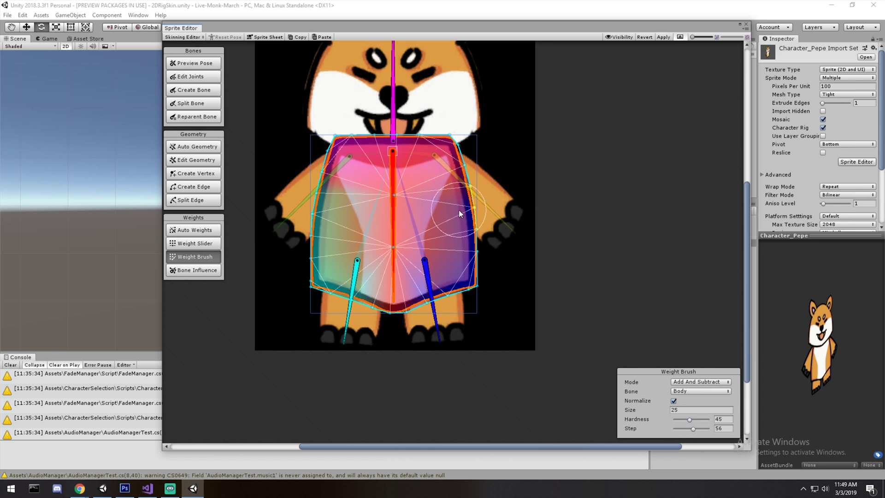
pyautogui.moveTo(440, 340); pyautogui.dragTo(485, 320)
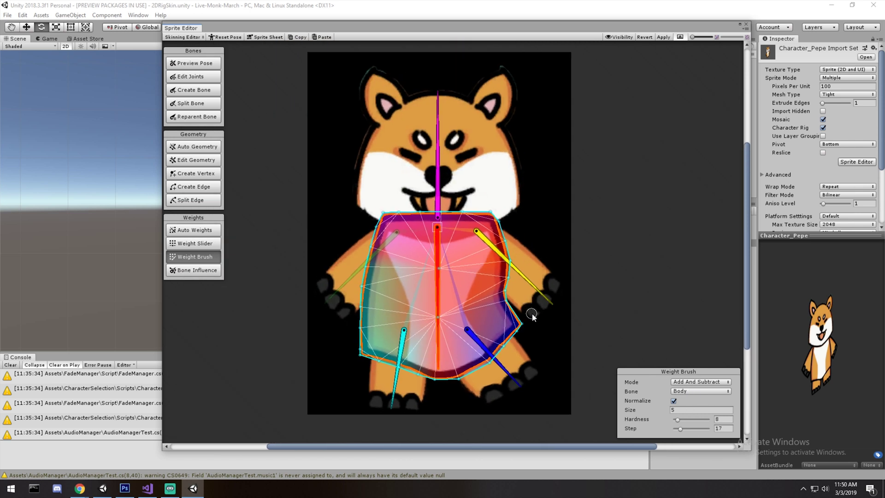
pyautogui.moveTo(446, 285); pyautogui.dragTo(492, 276, button='middle')
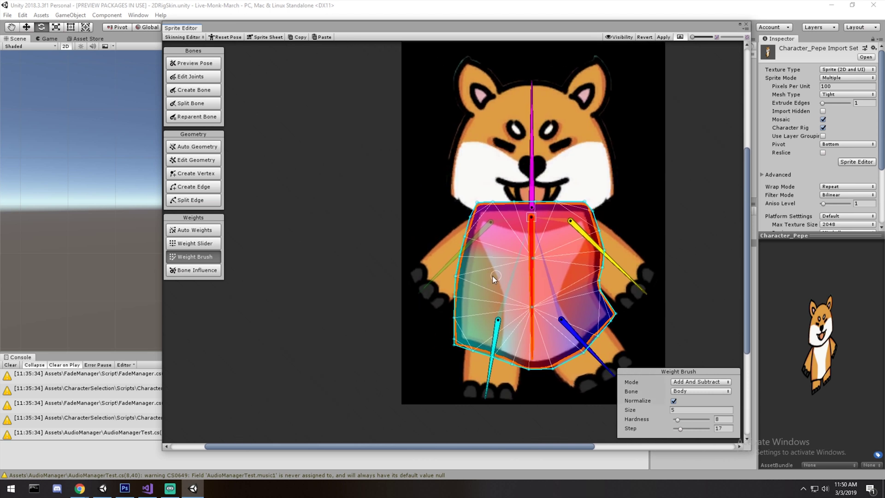
pyautogui.moveTo(484, 389); pyautogui.dragTo(447, 369)
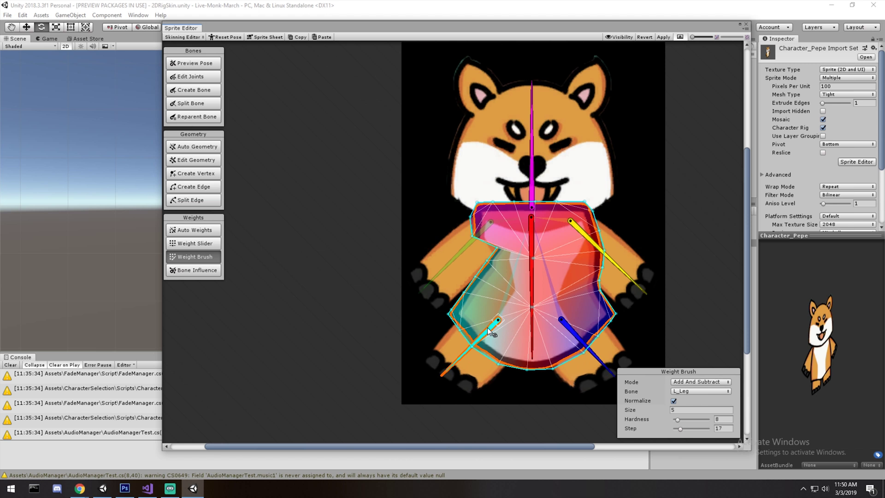
# Enable weight normalization and paint Body weight near the mesh's left notch.
pyautogui.scroll(2, 501, 268)
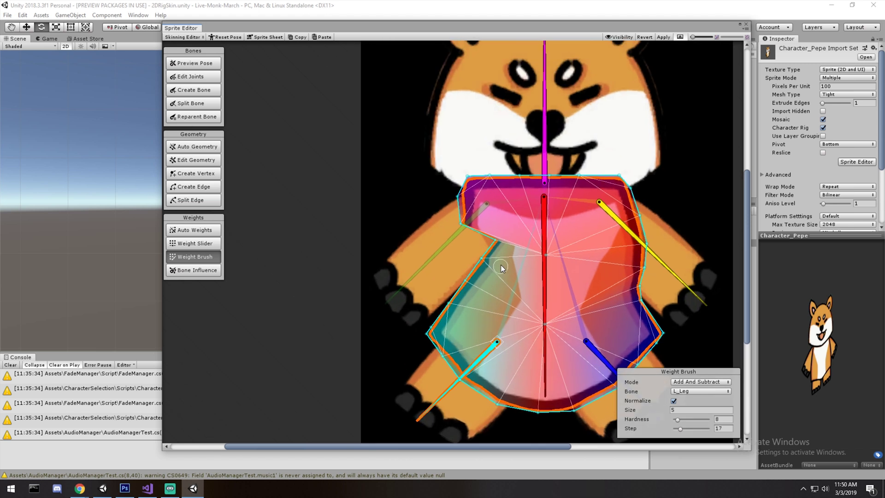
pyautogui.click(546, 214)
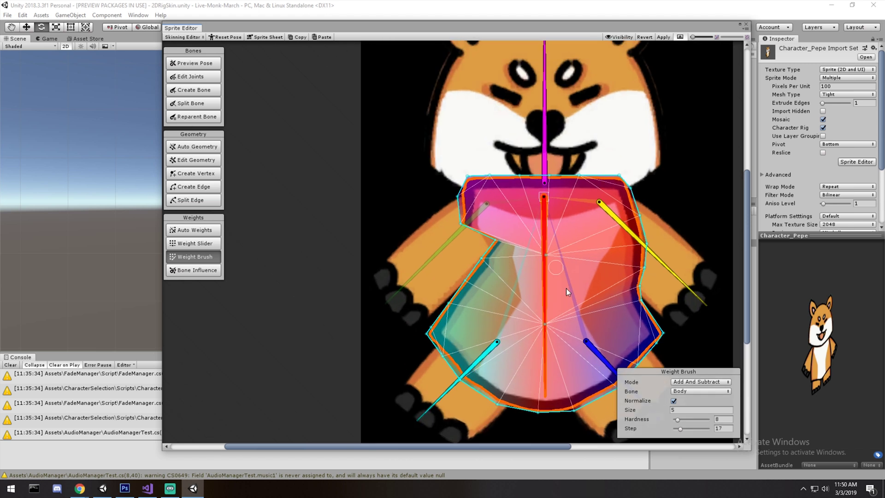
pyautogui.click(673, 401)
pyautogui.scroll(2, 499, 247)
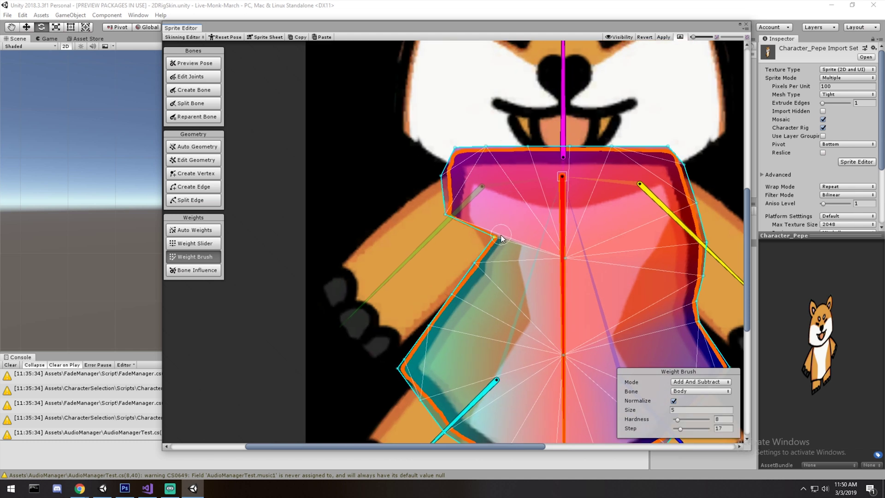
pyautogui.moveTo(493, 245); pyautogui.dragTo(476, 247)
# Reselect the body sprite and reshape the teal weight region along its left notch.
pyautogui.click(479, 259)
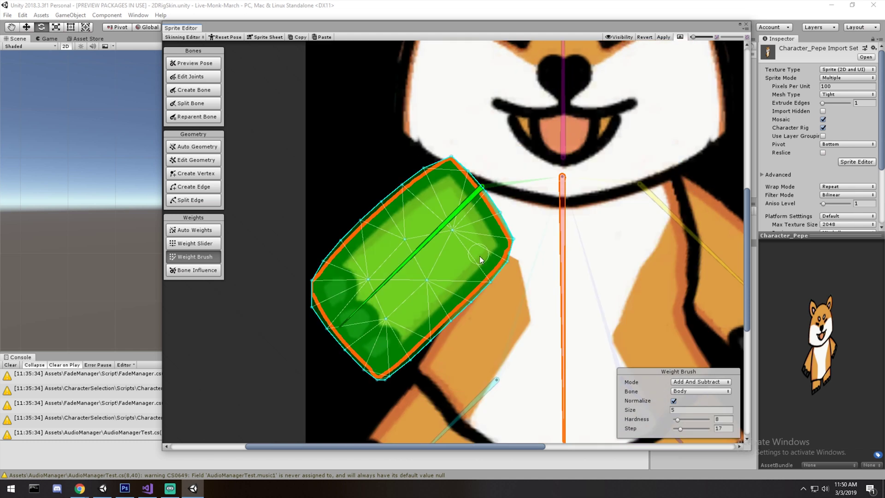
pyautogui.click(529, 268)
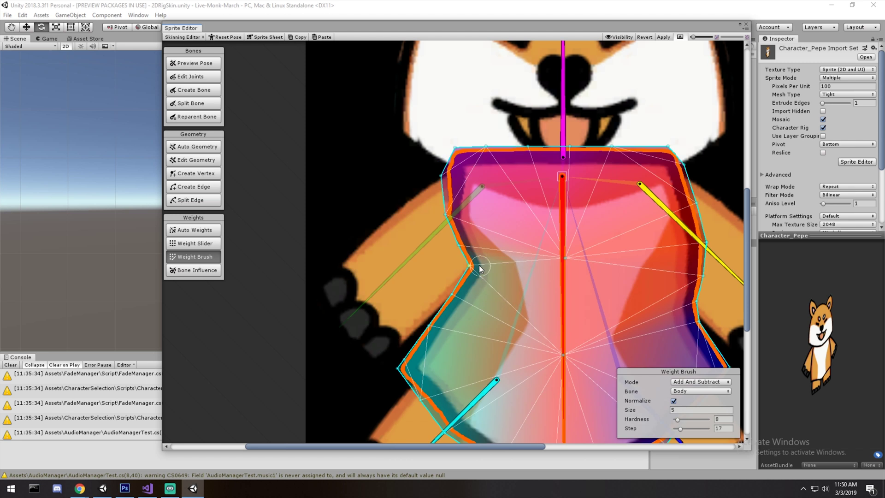
pyautogui.moveTo(478, 268)
pyautogui.mouseDown()
pyautogui.moveTo(466, 268)
pyautogui.moveTo(464, 243)
pyautogui.mouseUp()
pyautogui.scroll(-1, 464, 246)
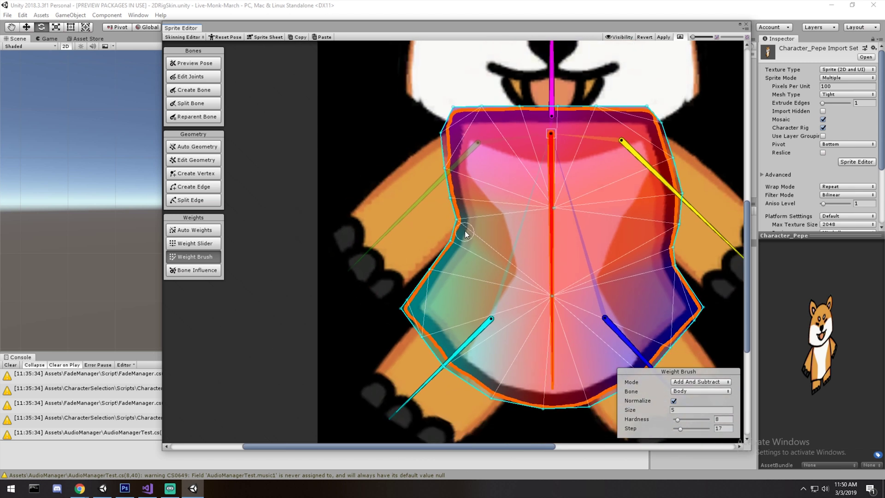
pyautogui.moveTo(466, 225); pyautogui.dragTo(466, 243)
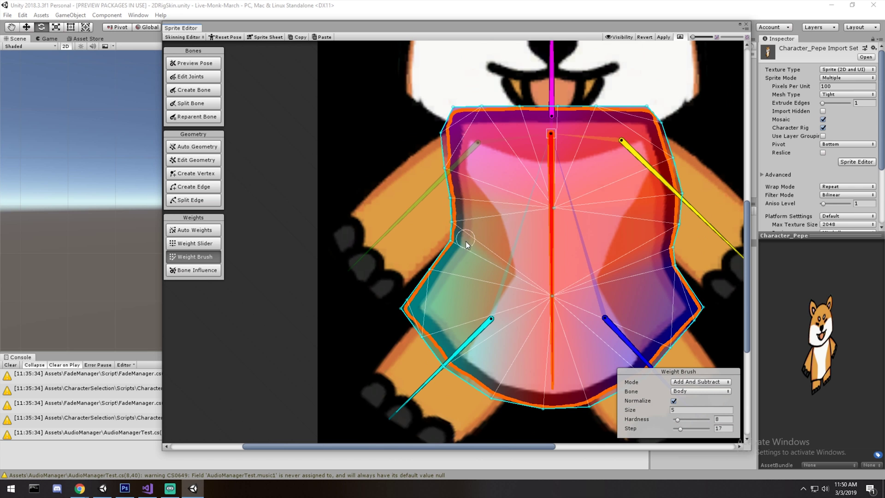
pyautogui.scroll(-2, 460, 247)
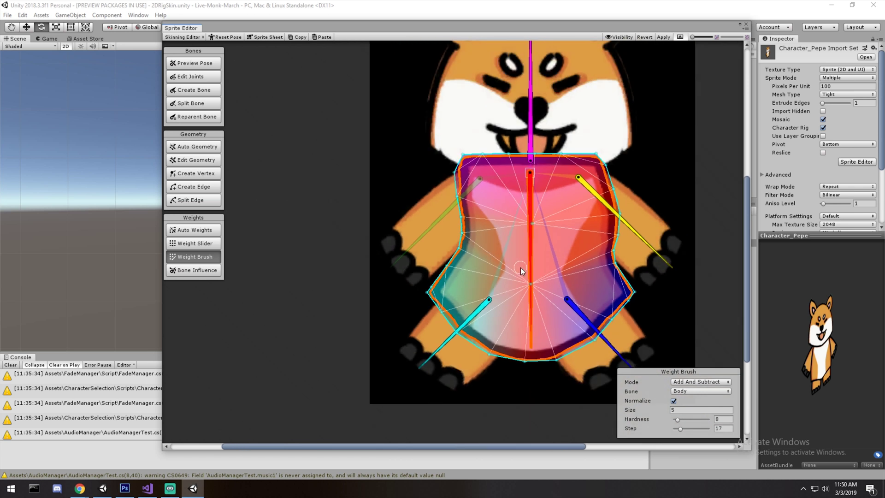
# Check the rig with Preview Pose on the head sprite, then apply the skinning edits to Character_Pepe.
pyautogui.click(189, 64)
pyautogui.scroll(1, 466, 156)
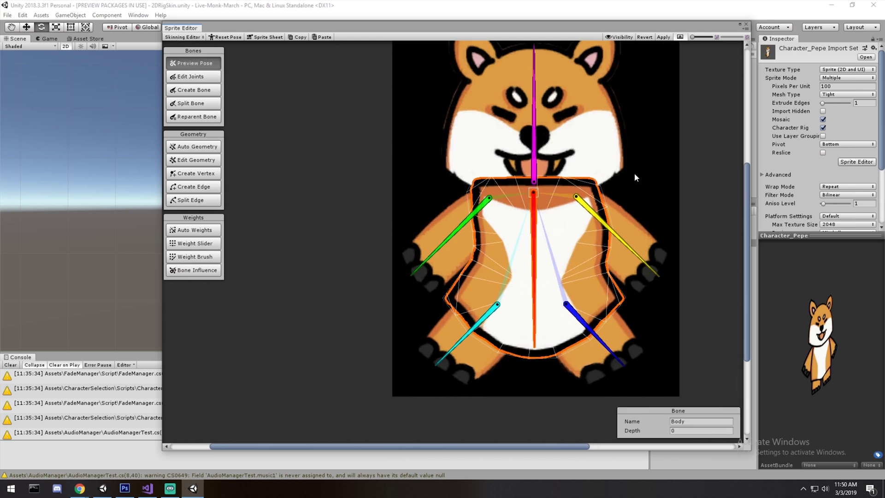
pyautogui.click(596, 140)
pyautogui.scroll(-1, 660, 139)
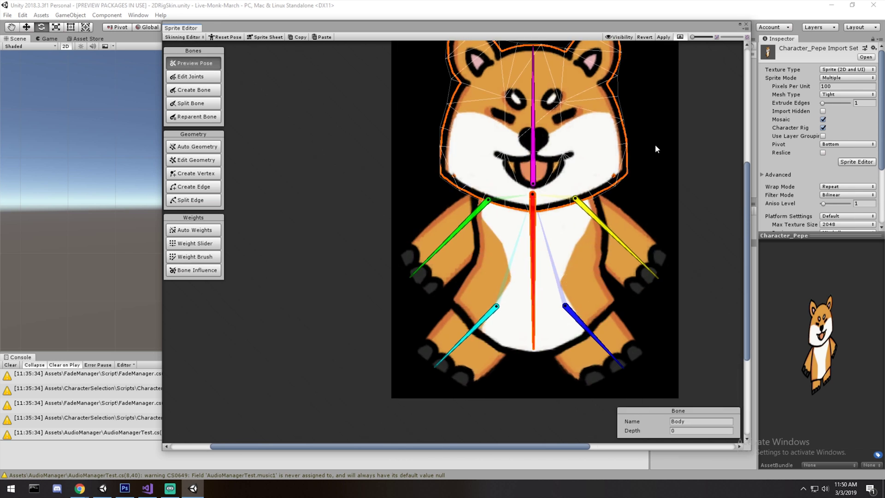
pyautogui.moveTo(655, 144); pyautogui.dragTo(564, 172, button='middle')
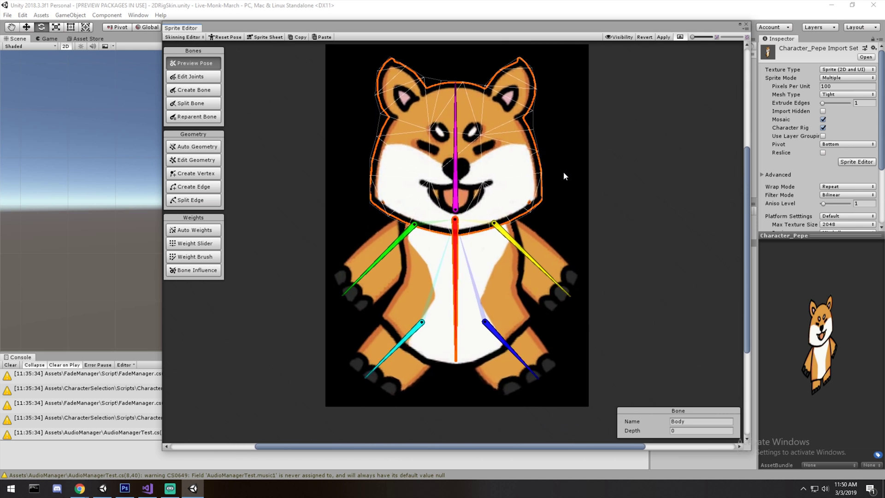
pyautogui.click(664, 37)
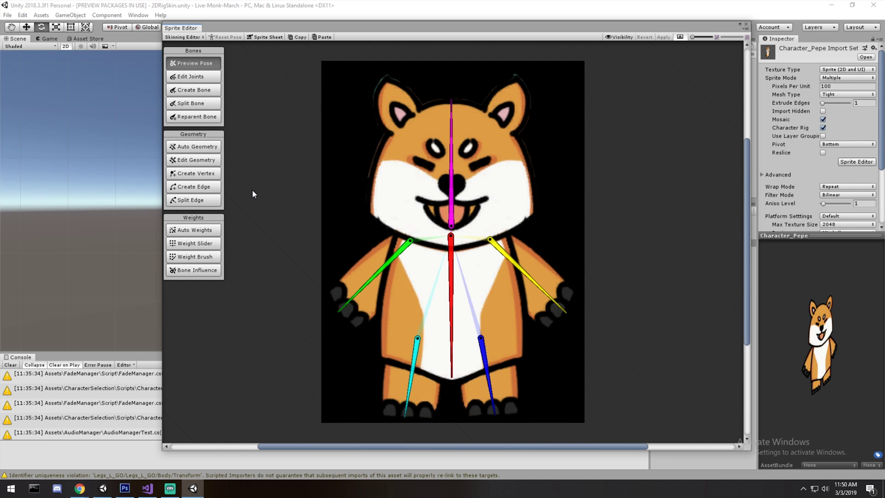
# Back in the scene, expand Character_Pepe and its Body object, dismissing the prefab restructure warning.
pyautogui.click(747, 25)
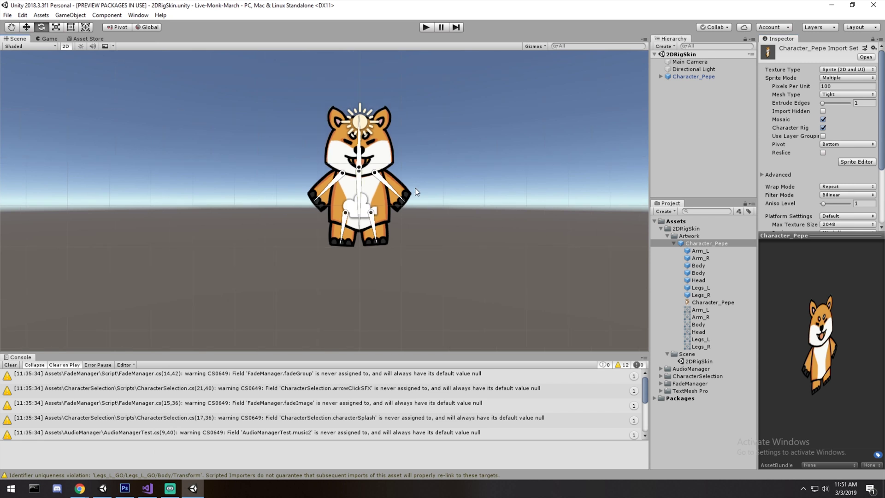
pyautogui.click(683, 77)
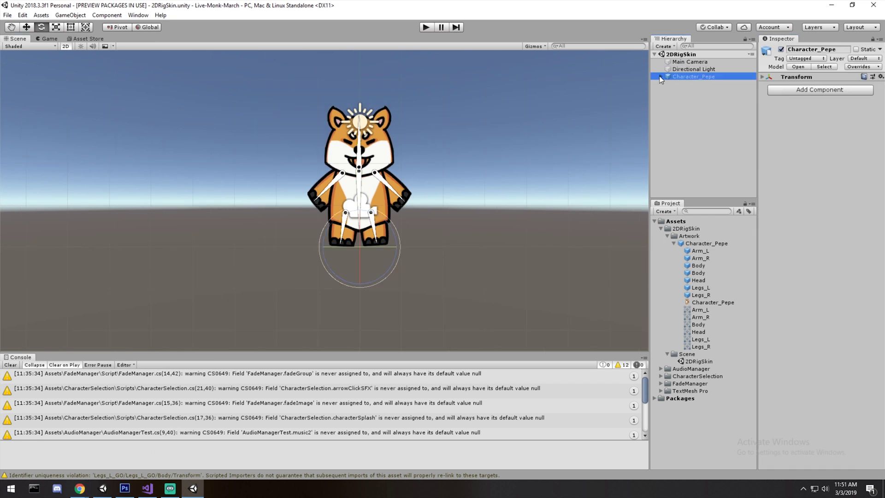
pyautogui.click(660, 76)
pyautogui.click(692, 106)
pyautogui.click(690, 99)
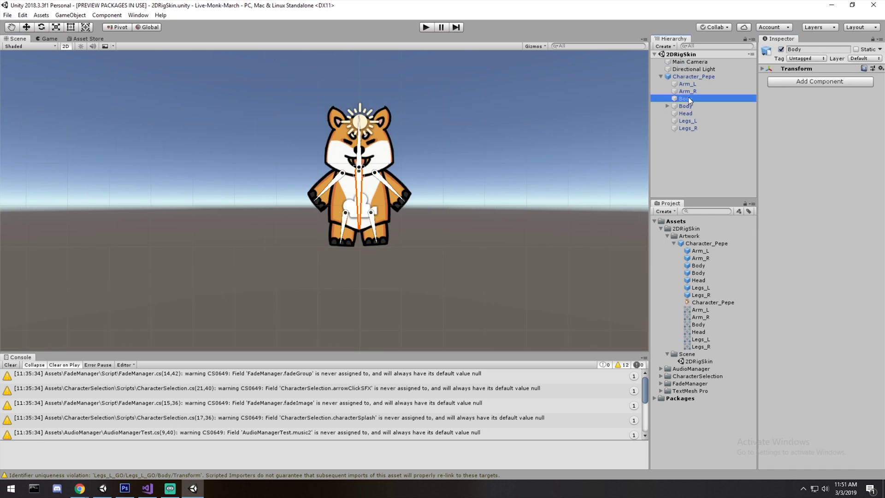
pyautogui.click(690, 105)
pyautogui.click(667, 105)
pyautogui.moveTo(687, 107); pyautogui.dragTo(689, 79)
pyautogui.click(526, 209)
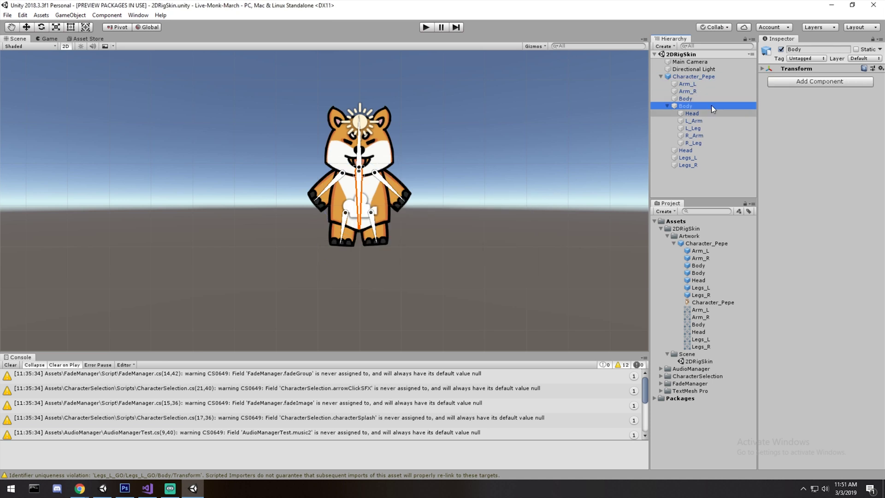
# Toggle Head, Arm_L, Body and Arm_R inactive and back active to test their effect.
pyautogui.click(692, 114)
pyautogui.click(781, 50)
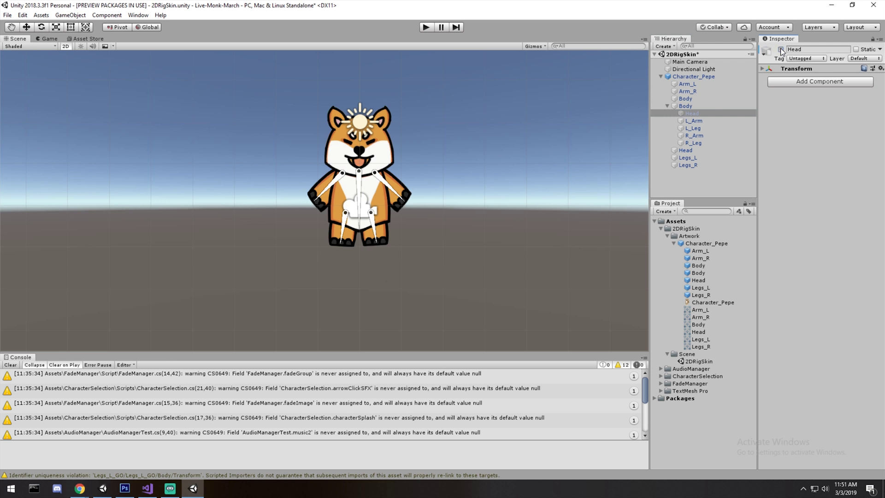
pyautogui.click(781, 49)
pyautogui.click(667, 105)
pyautogui.click(684, 84)
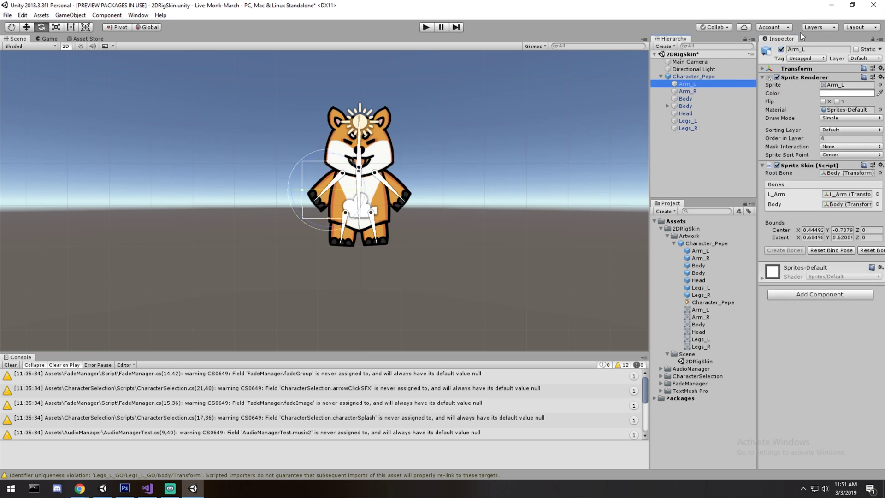
pyautogui.click(781, 49)
pyautogui.click(713, 98)
pyautogui.keyDown('ctrl'); pyautogui.click(707, 91); pyautogui.keyUp('ctrl')
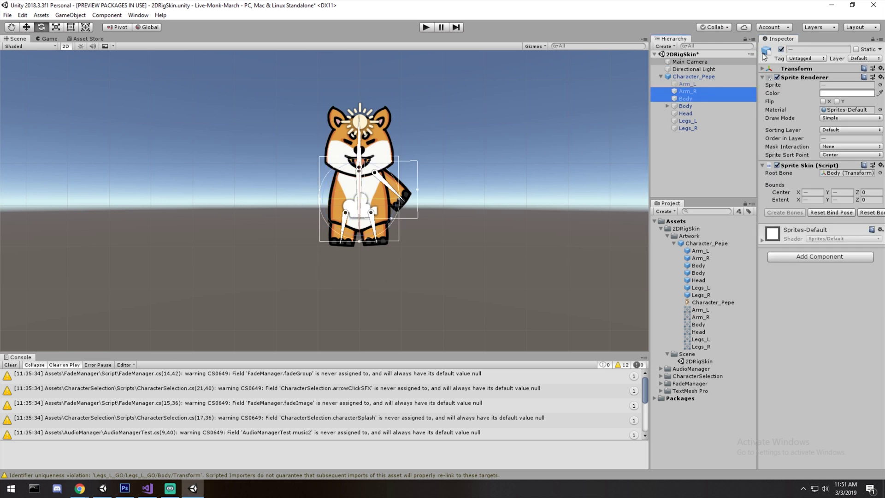
pyautogui.click(781, 49)
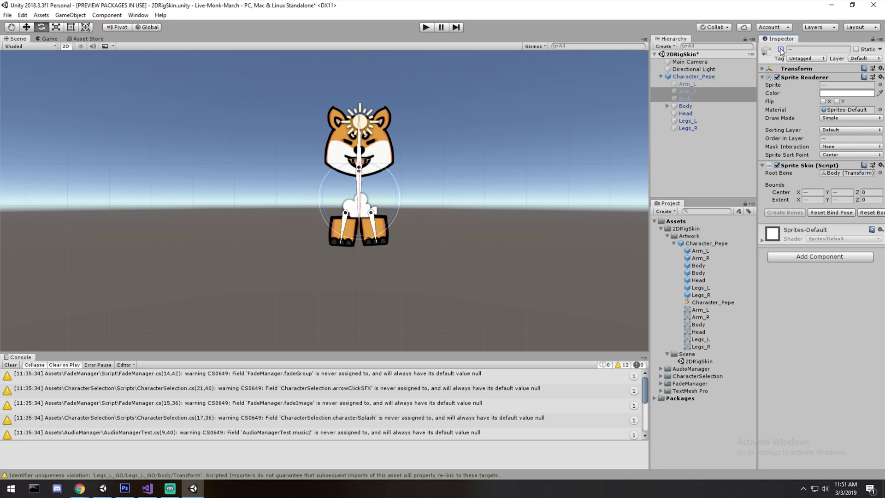
pyautogui.click(781, 49)
pyautogui.click(685, 84)
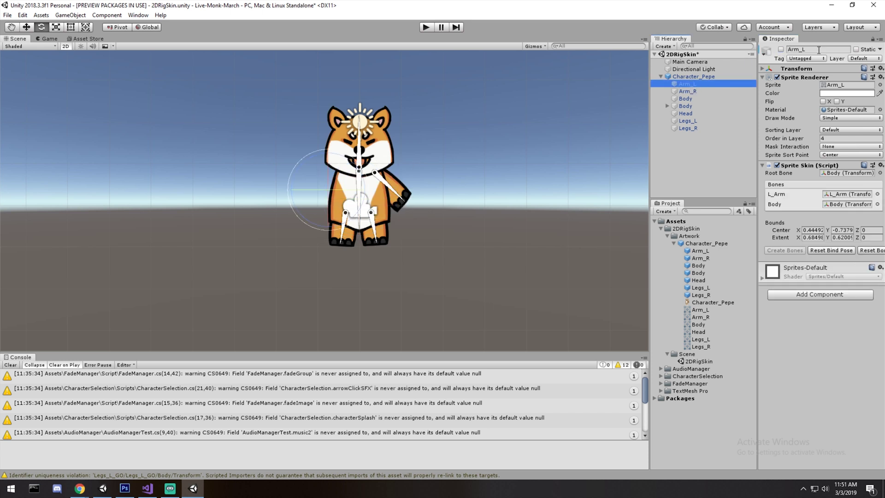
pyautogui.click(787, 54)
pyautogui.click(781, 49)
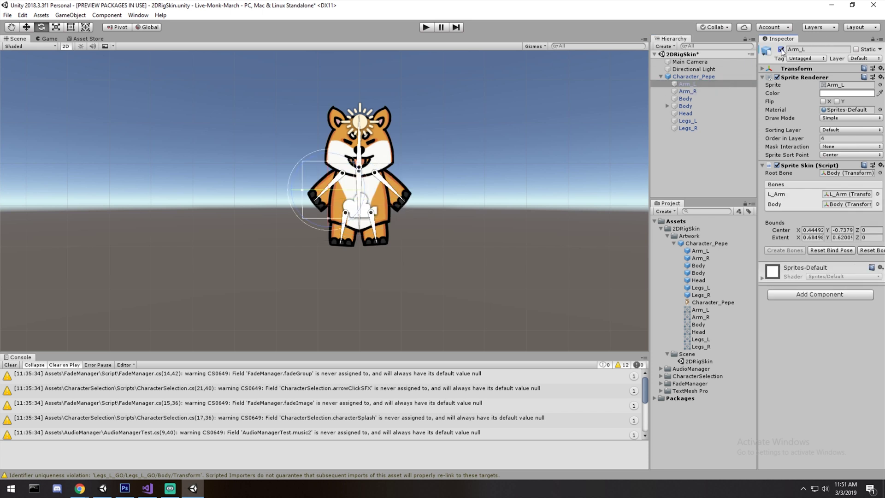
# Expand the Body bone to list Head, L_Arm, L_Leg, R_Arm and R_Leg.
pyautogui.click(687, 106)
pyautogui.click(667, 107)
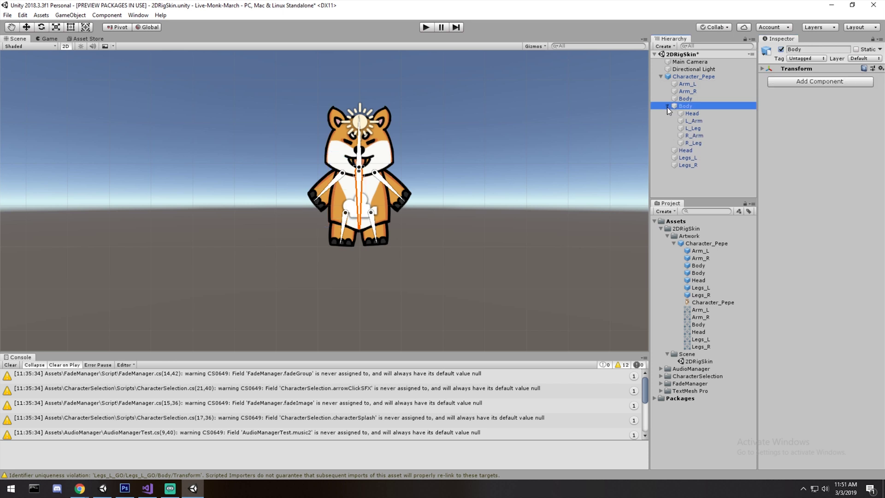
pyautogui.scroll(1, 415, 134)
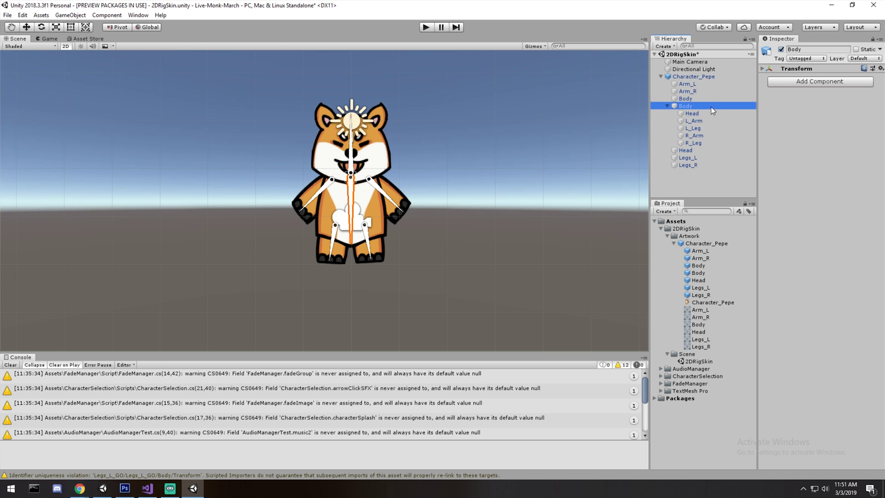
pyautogui.scroll(3, 526, 168)
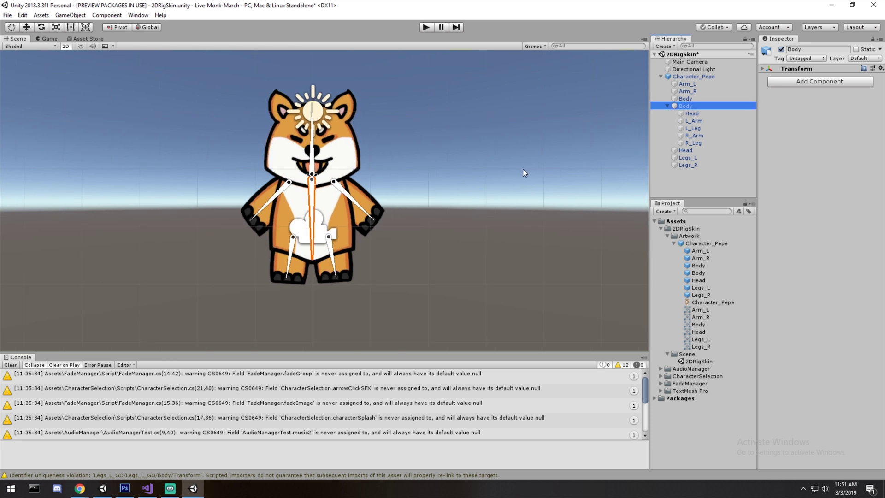
# Select the R_Arm bone and rotate it slightly to test the arm.
pyautogui.click(729, 121)
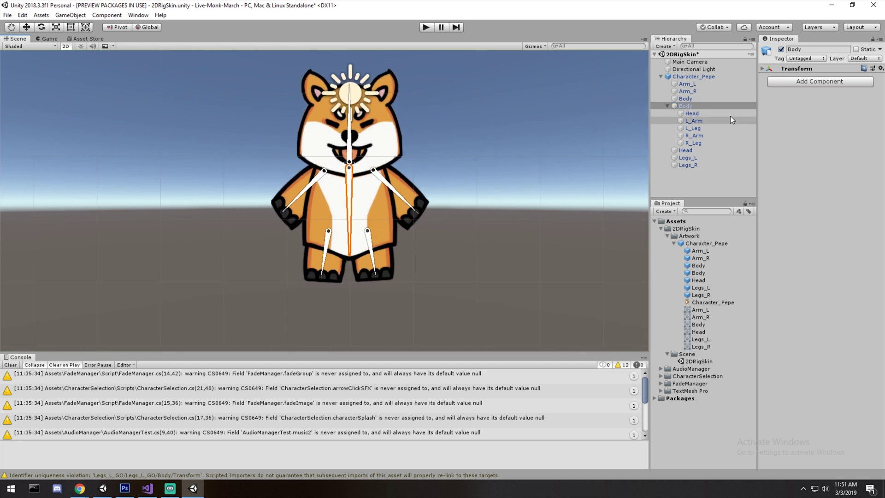
pyautogui.click(703, 135)
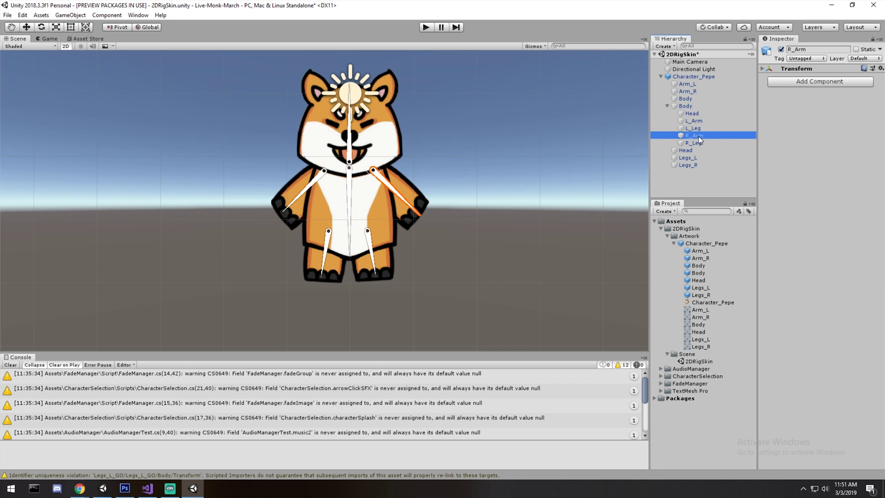
pyautogui.moveTo(699, 137); pyautogui.dragTo(699, 136)
pyautogui.scroll(2, 517, 150)
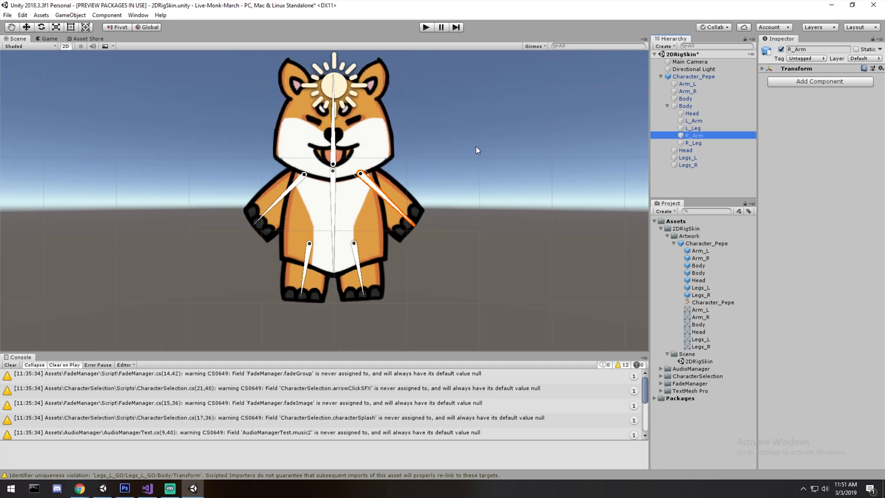
pyautogui.scroll(-1, 467, 155)
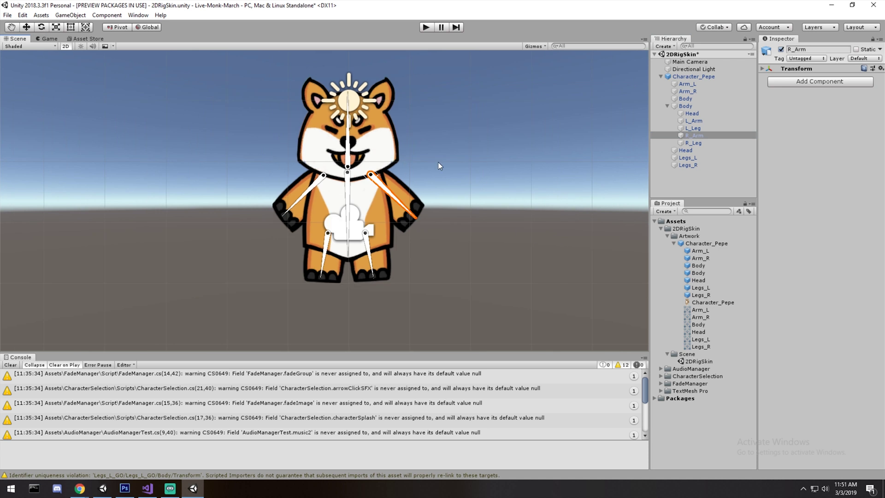
pyautogui.moveTo(438, 166); pyautogui.dragTo(445, 174, button='middle')
pyautogui.moveTo(428, 232)
pyautogui.mouseDown()
pyautogui.moveTo(421, 159)
pyautogui.moveTo(429, 200)
pyautogui.moveTo(432, 190)
pyautogui.moveTo(421, 226)
pyautogui.mouseUp()
# Rotate the L_Arm bone upward so the Shiba raises its arm in a wave.
pyautogui.click(297, 223)
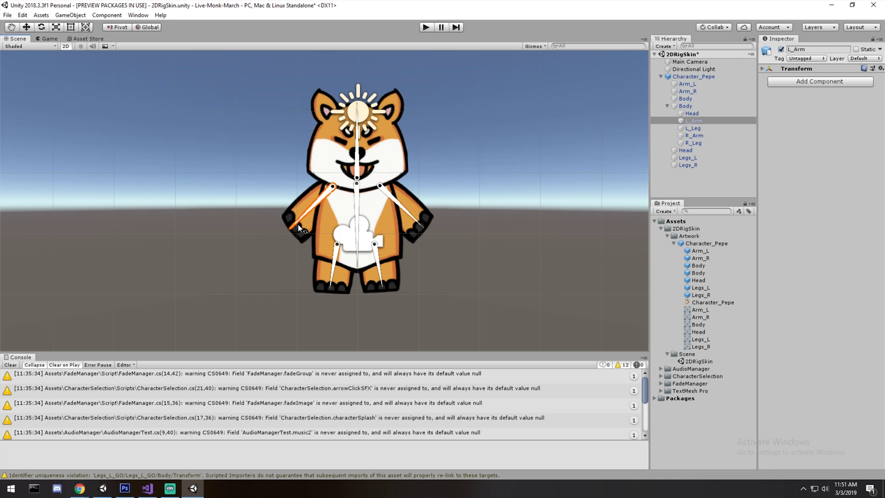
pyautogui.moveTo(291, 227); pyautogui.dragTo(284, 152)
pyautogui.scroll(1, 273, 189)
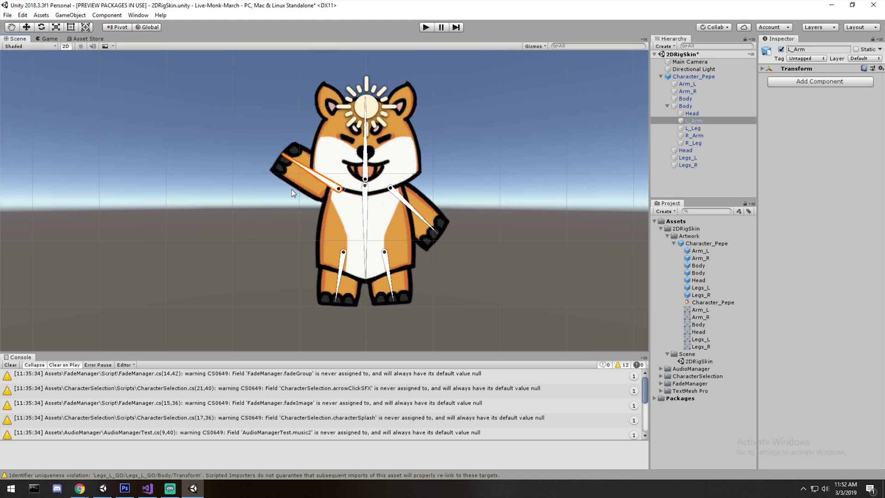